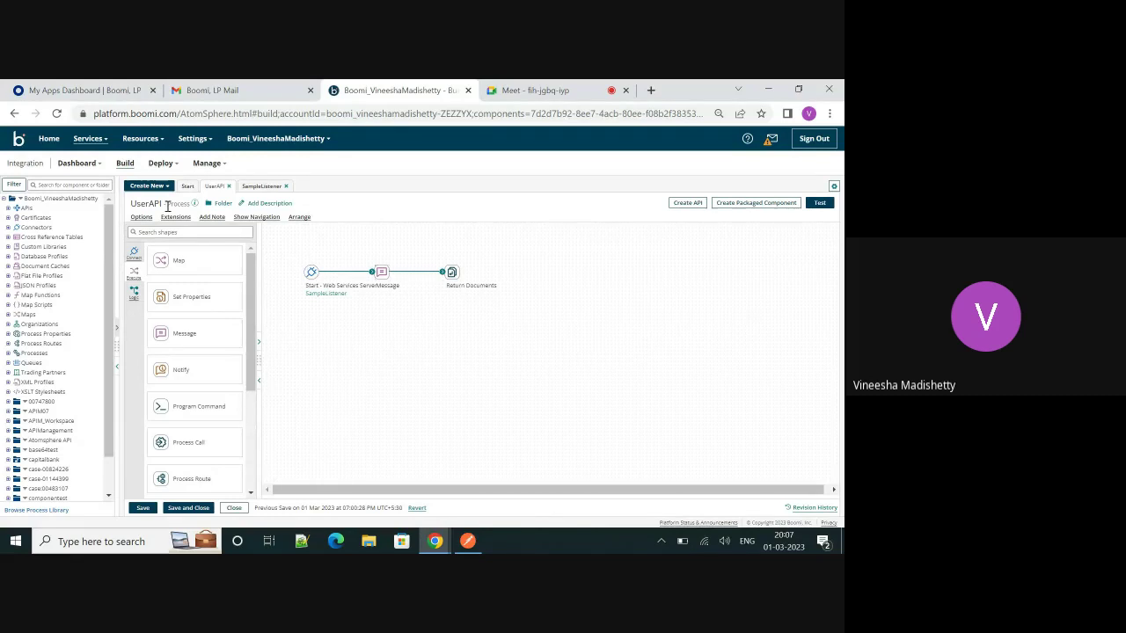
- Review the SampleListener operation options and the Message shape configuration of the UserAPI process
{"action": "left_click", "coordinate": [325, 294]}
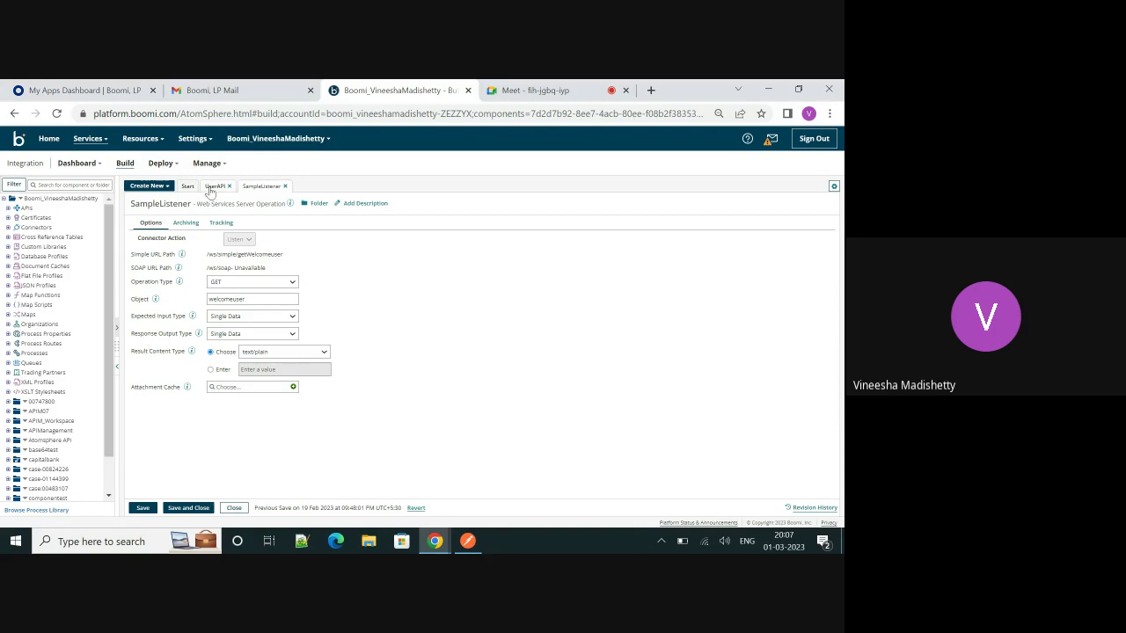
{"action": "left_click", "coordinate": [214, 186]}
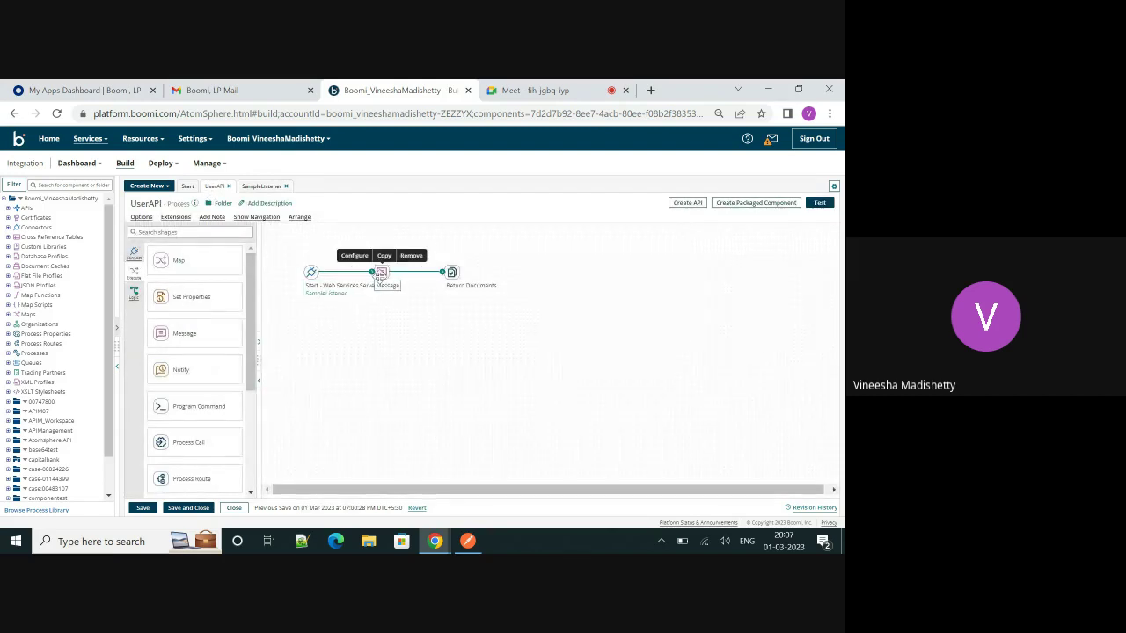
{"action": "left_click", "coordinate": [381, 271]}
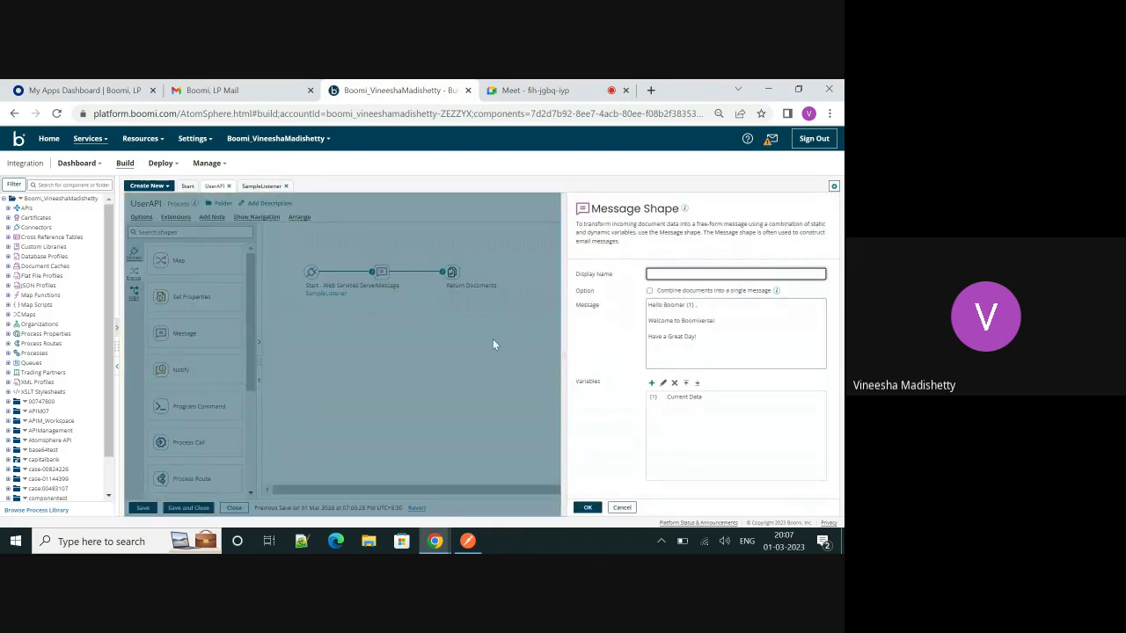
{"action": "key", "text": "Escape"}
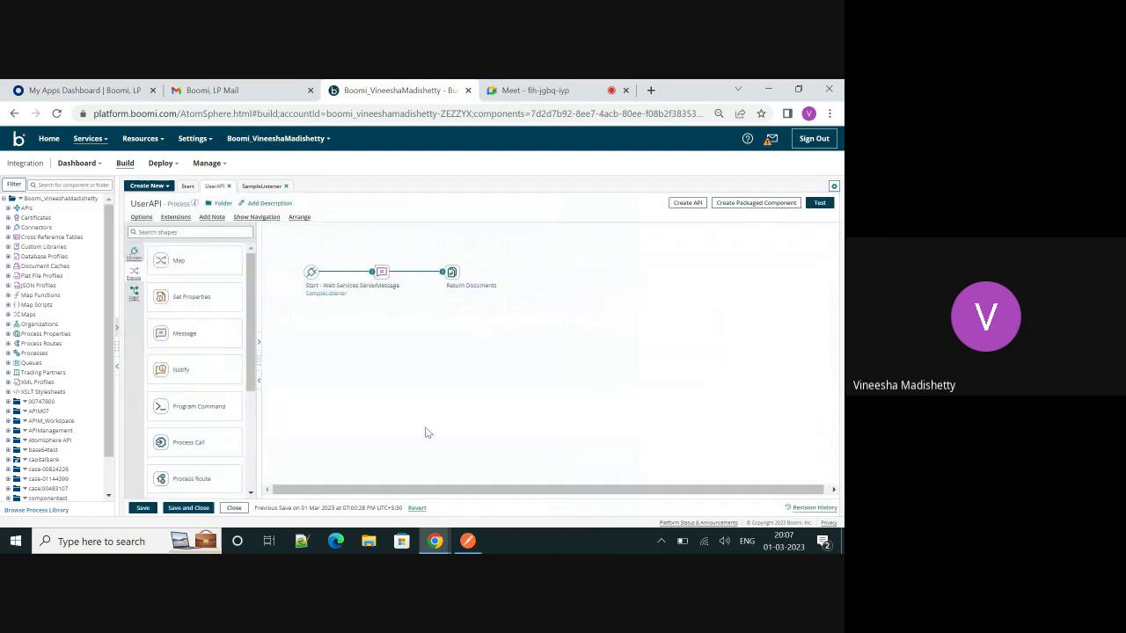
- Switch to Postman, send the getWelcomeuser POST request with a first name as raw text body, and enlarge the response area
{"action": "left_click", "coordinate": [467, 541]}
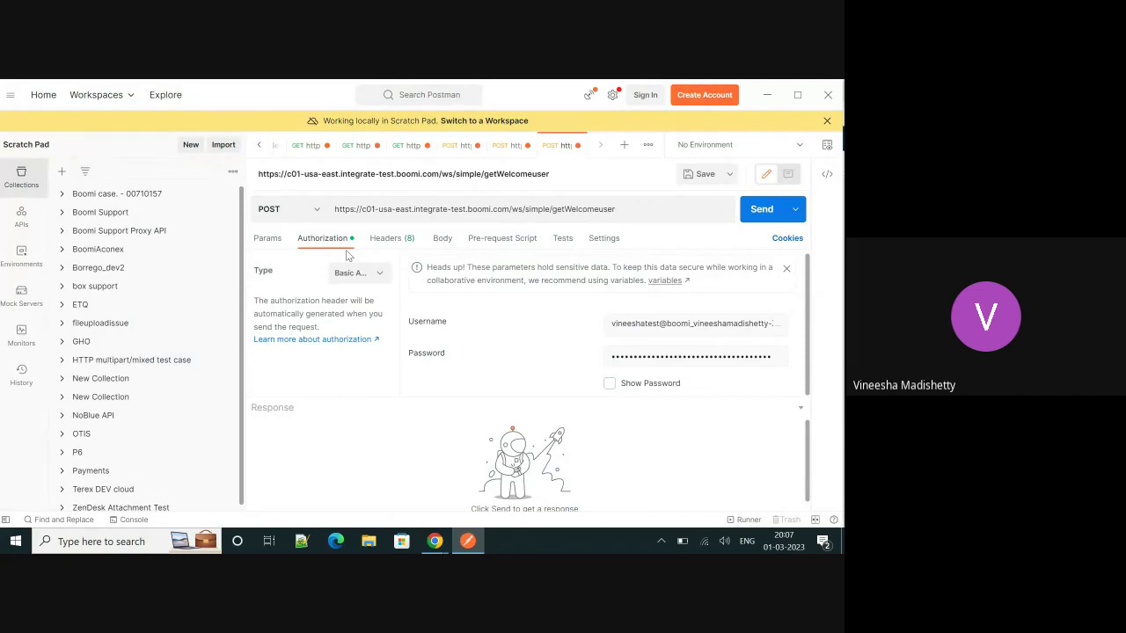
{"action": "left_click_drag", "start_coordinate": [632, 211], "coordinate": [354, 210]}
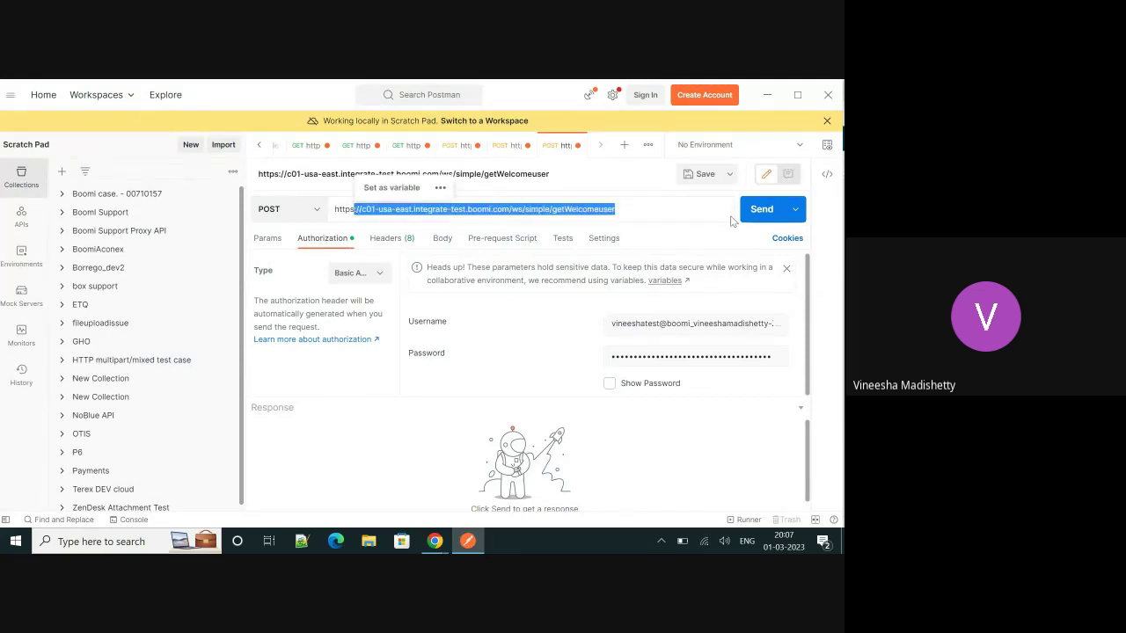
{"action": "left_click", "coordinate": [442, 239]}
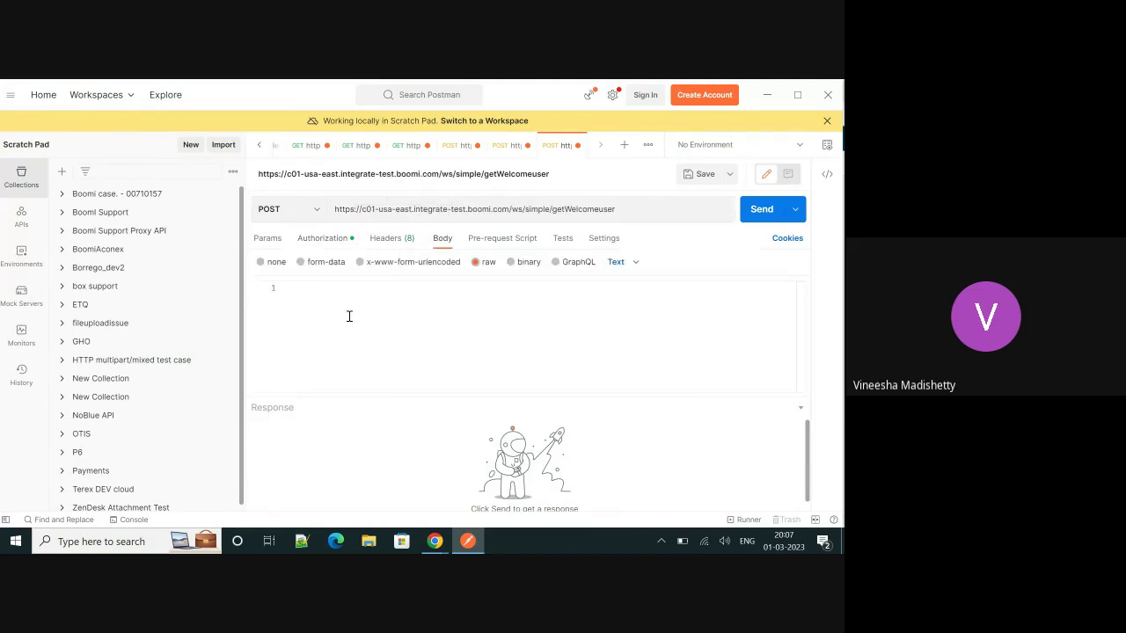
{"action": "left_click", "coordinate": [348, 316]}
{"action": "type", "text": "{ineesha"}
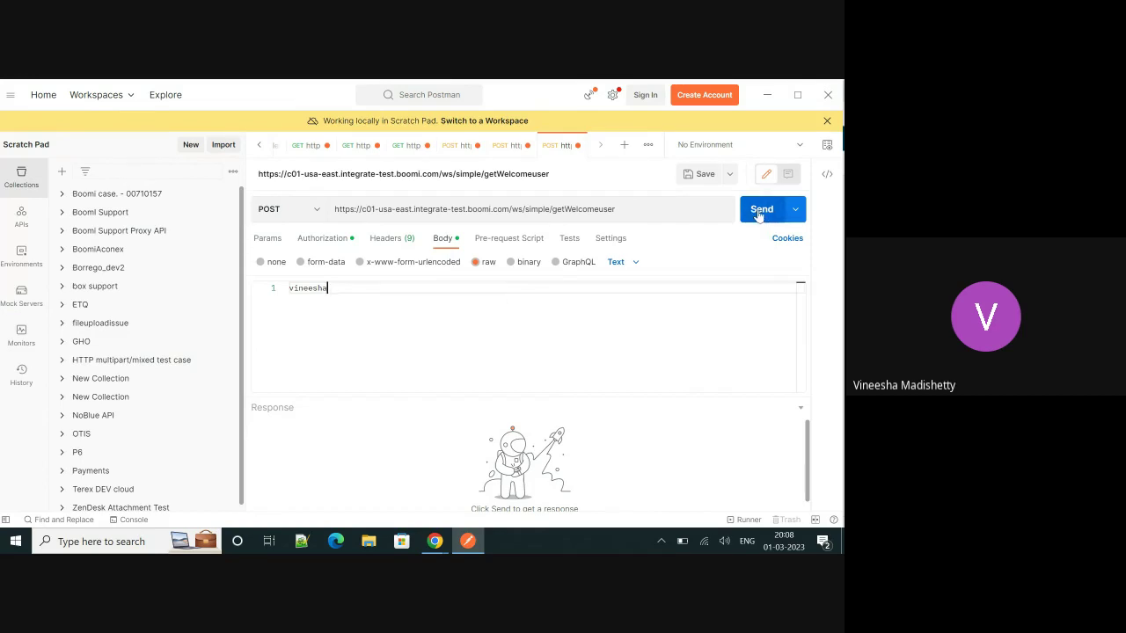
{"action": "left_click", "coordinate": [754, 218]}
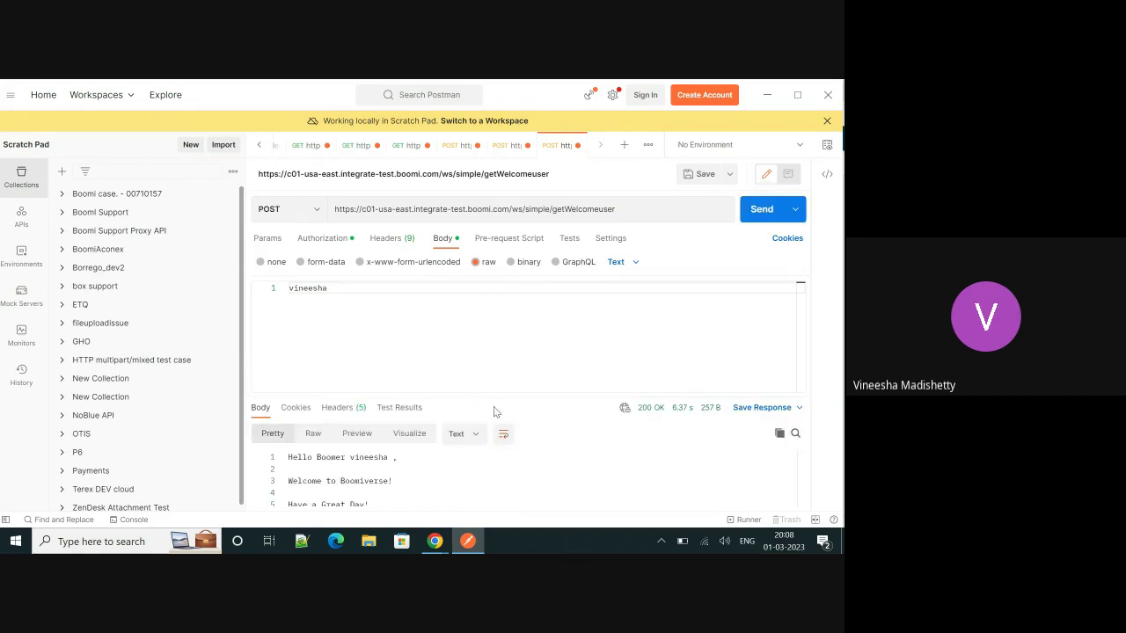
{"action": "left_click_drag", "start_coordinate": [489, 392], "coordinate": [489, 334]}
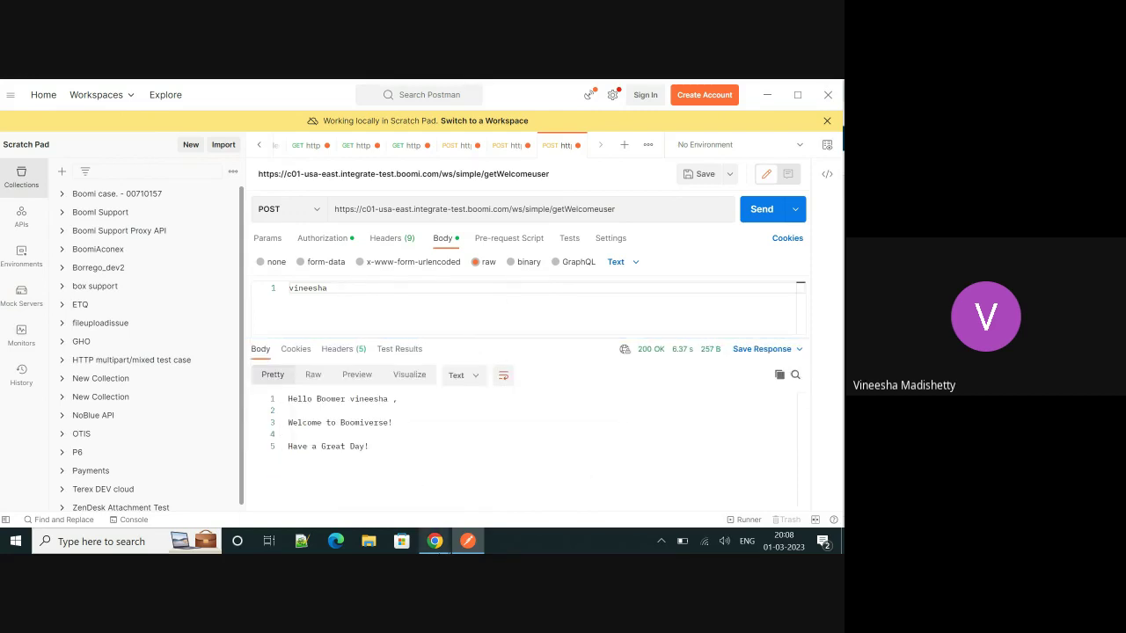
{"action": "mouse_move", "coordinate": [434, 540]}
{"action": "left_click", "coordinate": [342, 507]}
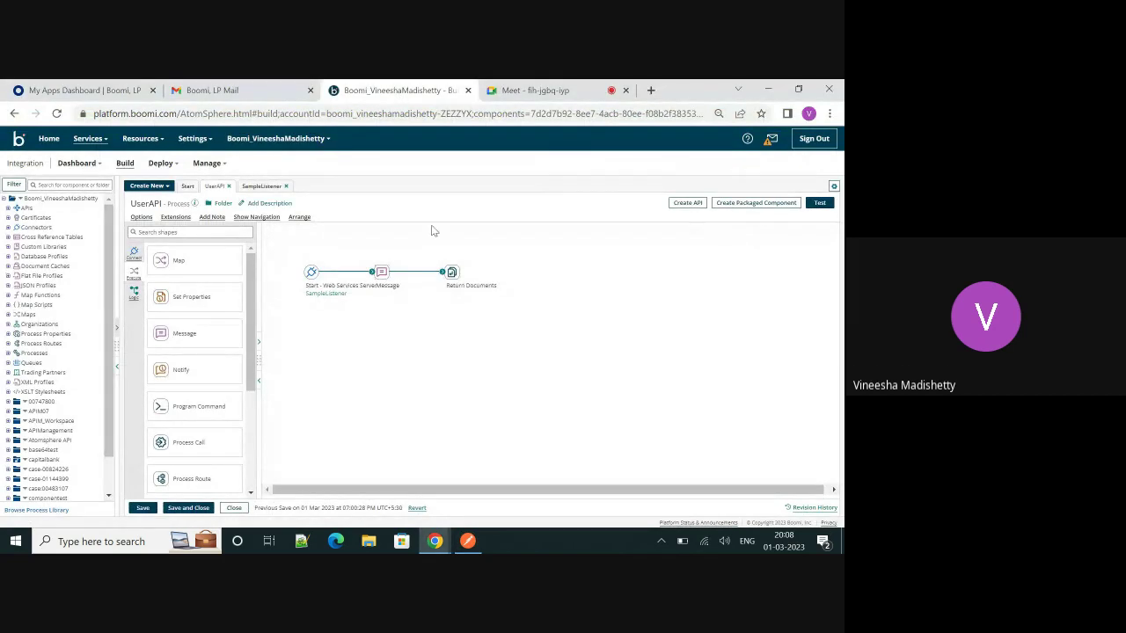
{"action": "key", "text": "alt+Tab"}
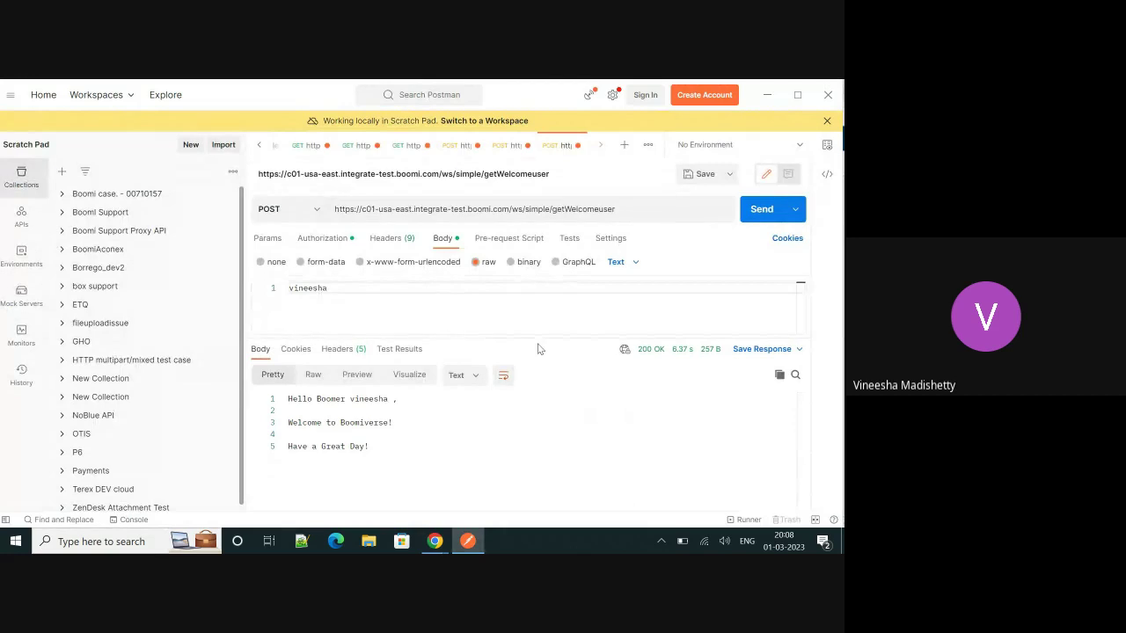
- Switch back to Boomi and create a new process with its Start shape set to No Data
{"action": "key", "text": "alt+Tab"}
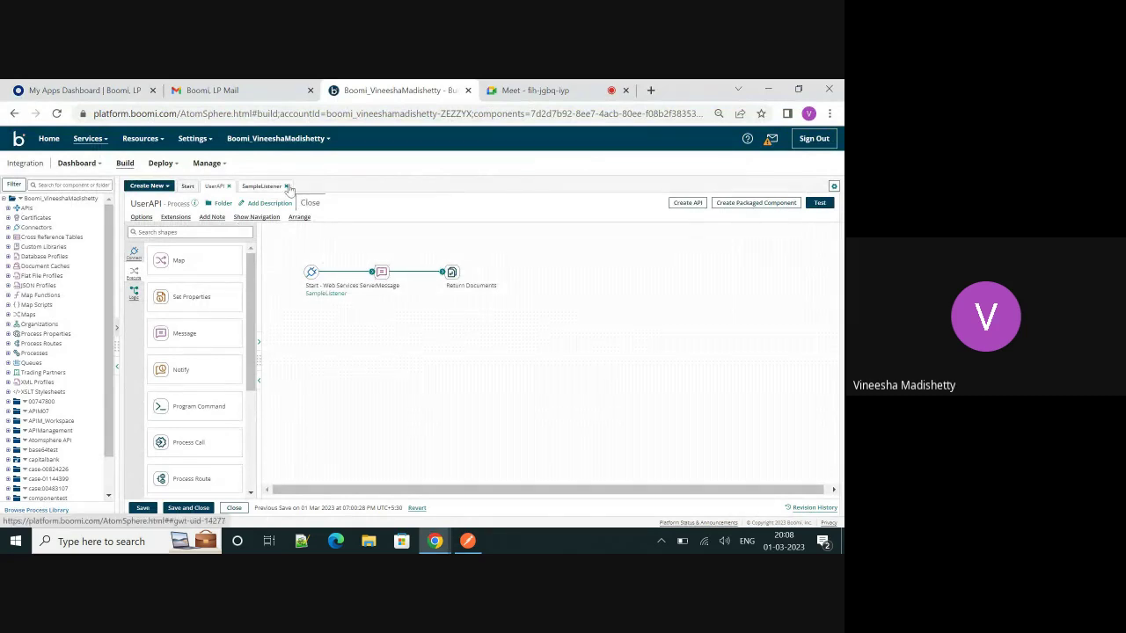
{"action": "left_click", "coordinate": [147, 185]}
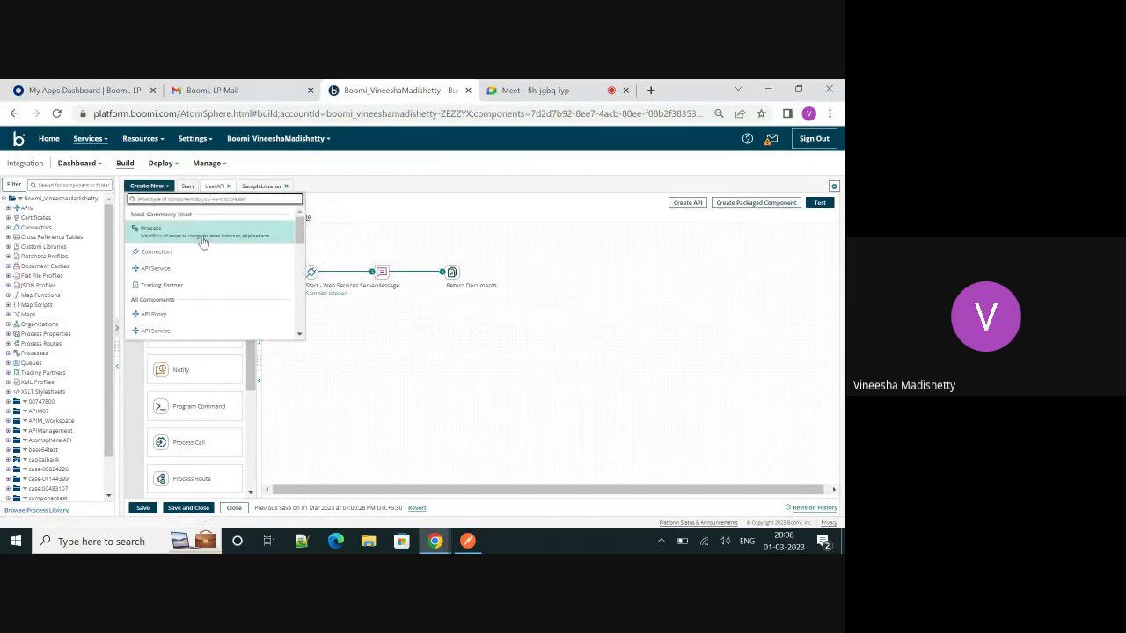
{"action": "left_click", "coordinate": [202, 238]}
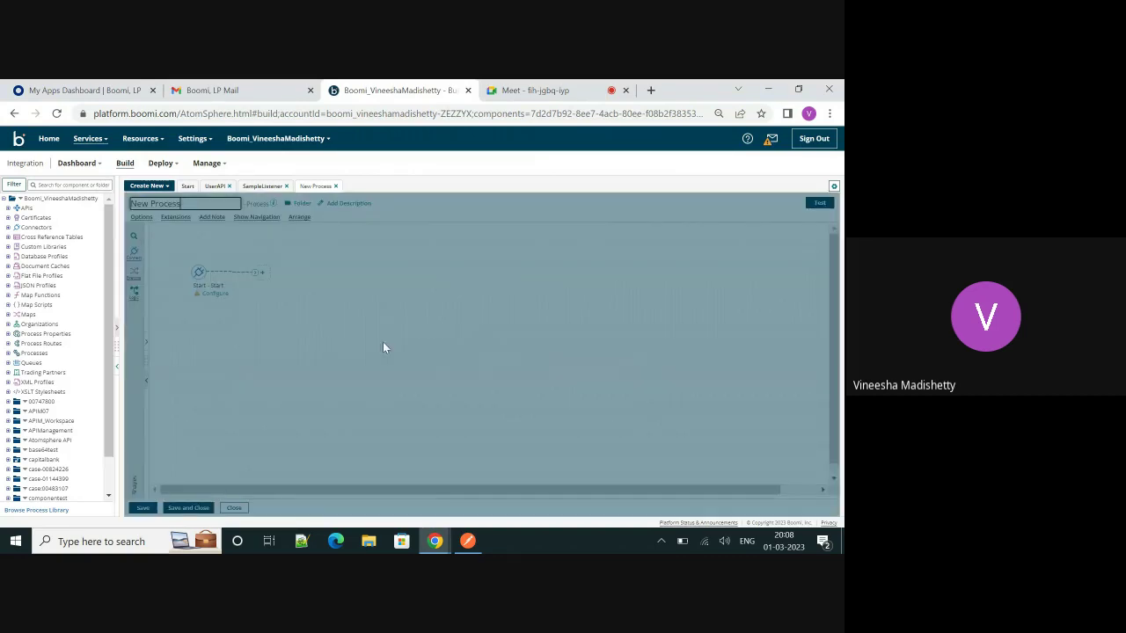
{"action": "left_click", "coordinate": [781, 272]}
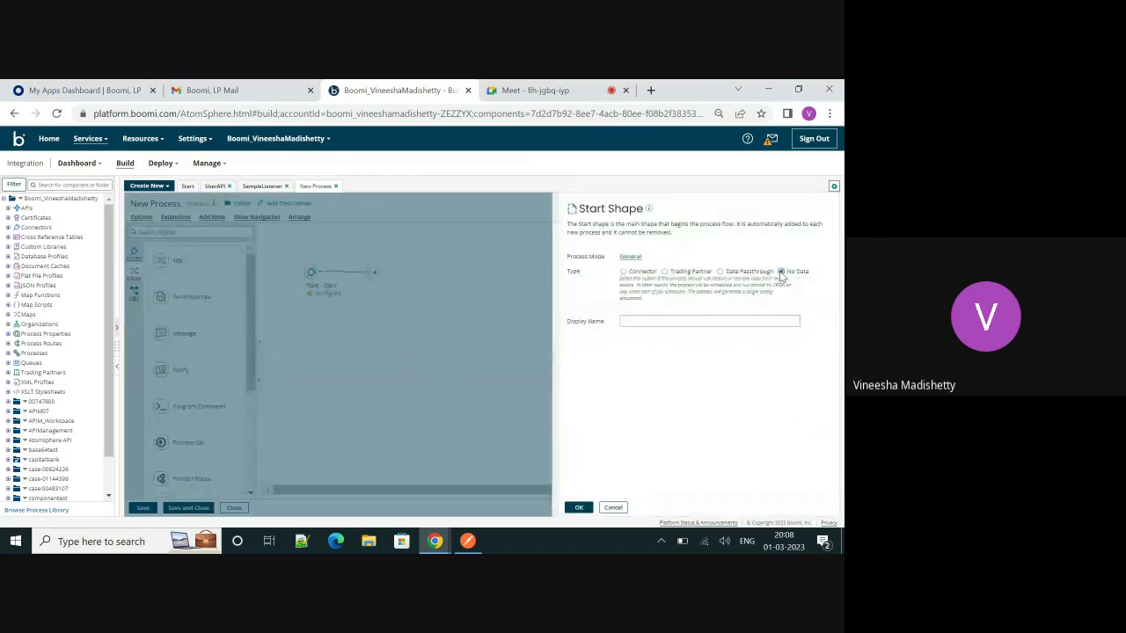
{"action": "left_click", "coordinate": [580, 509]}
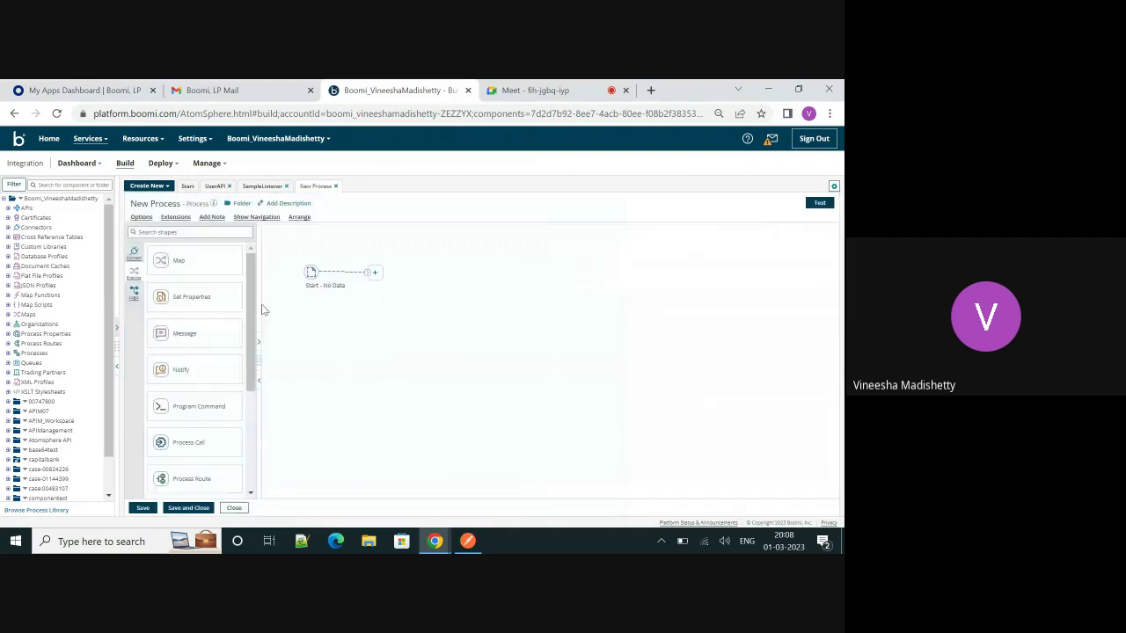
- Rename the new process as HTTP_Client_Demo
{"action": "triple_click", "coordinate": [200, 207]}
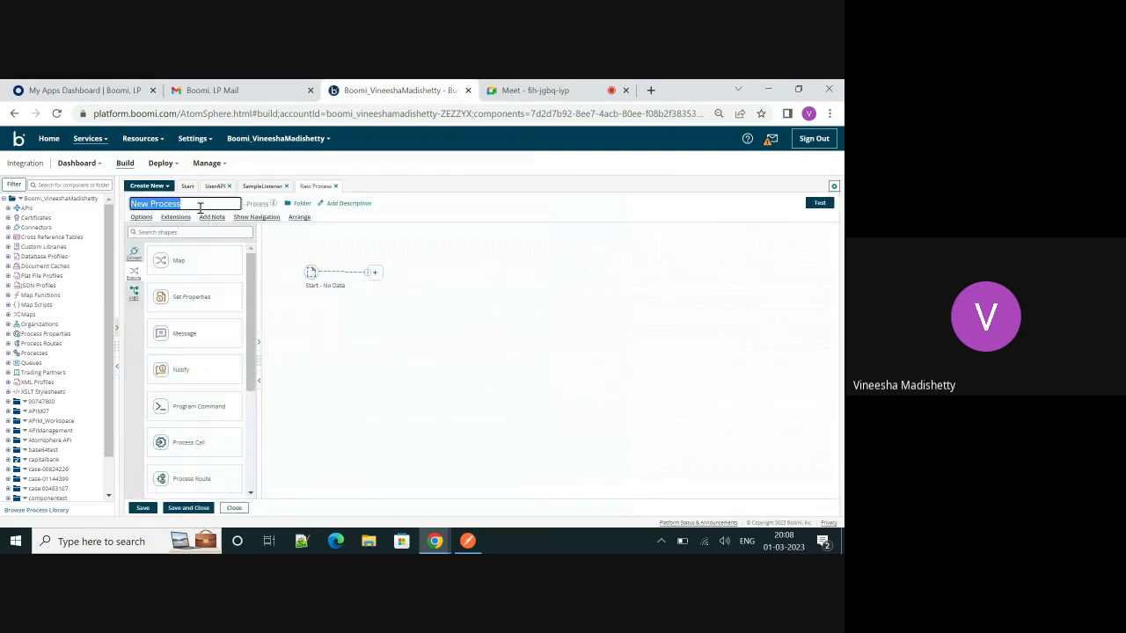
{"action": "key", "text": "BackSpace"}
{"action": "key", "text": "Caps_Lock"}
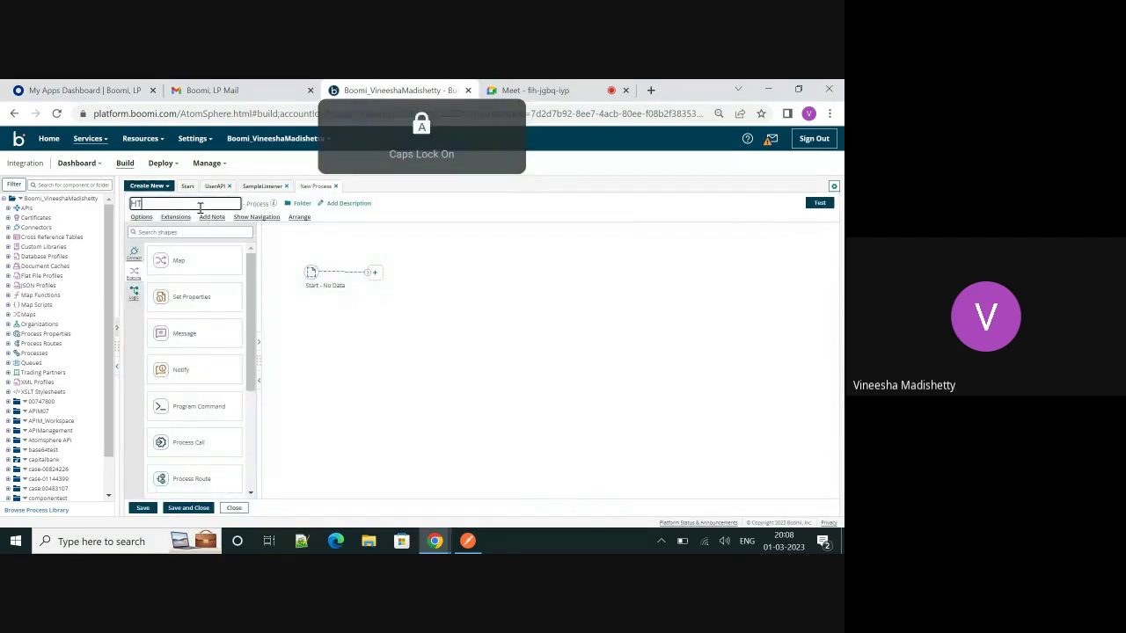
{"action": "type", "text": "HTTP_"}
{"action": "key", "text": "Caps_Lock"}
{"action": "type", "text": "Client"}
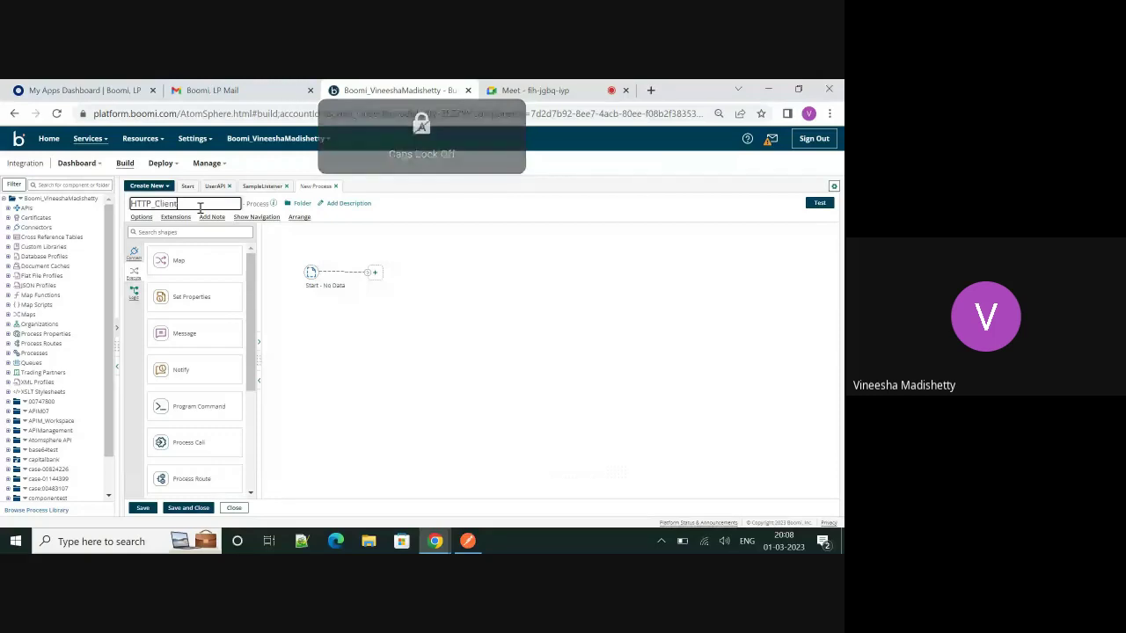
{"action": "type", "text": "_De"}
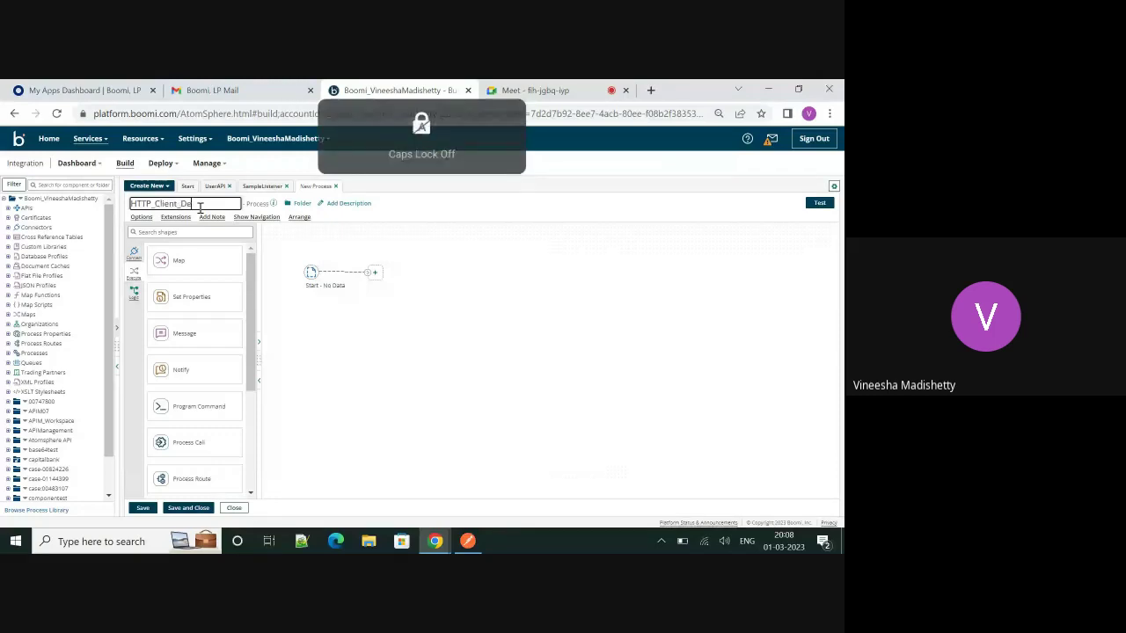
{"action": "type", "text": "mo"}
{"action": "key", "text": "Return"}
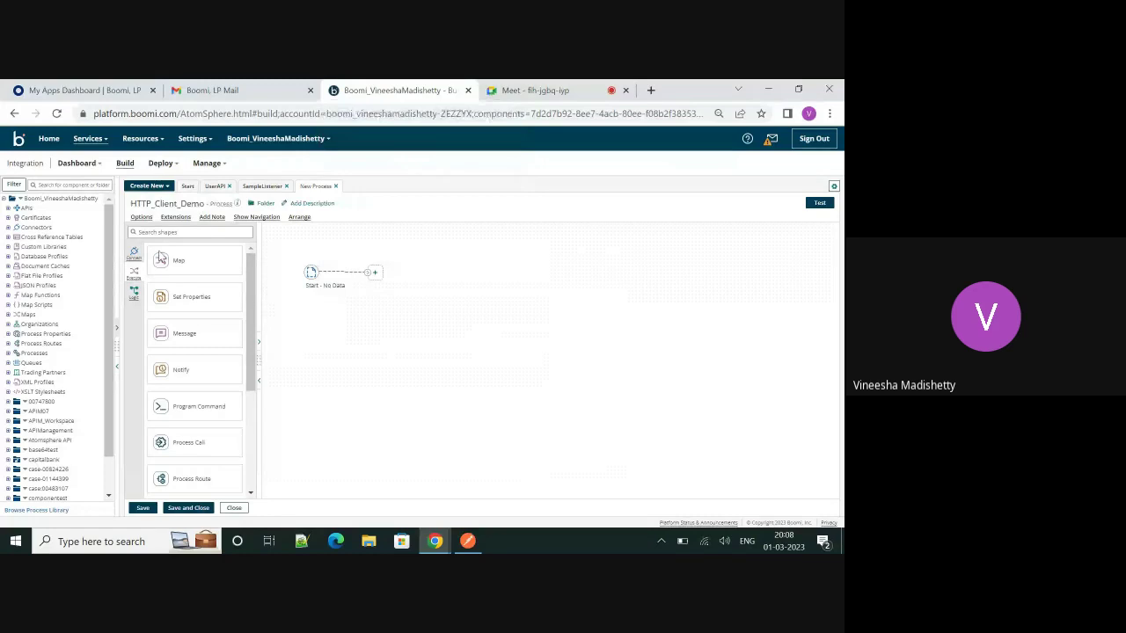
- Add a Message shape containing a sample first name, connect the Start shape to it, and save the process
{"action": "type", "text": "mes"}
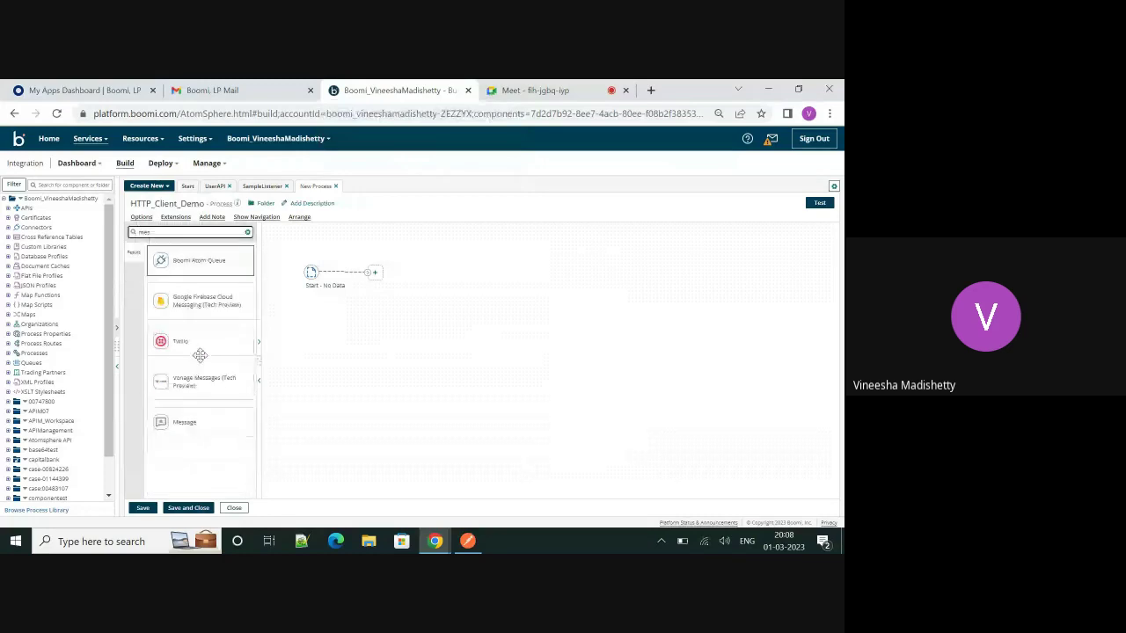
{"action": "left_click_drag", "start_coordinate": [200, 355], "coordinate": [431, 288]}
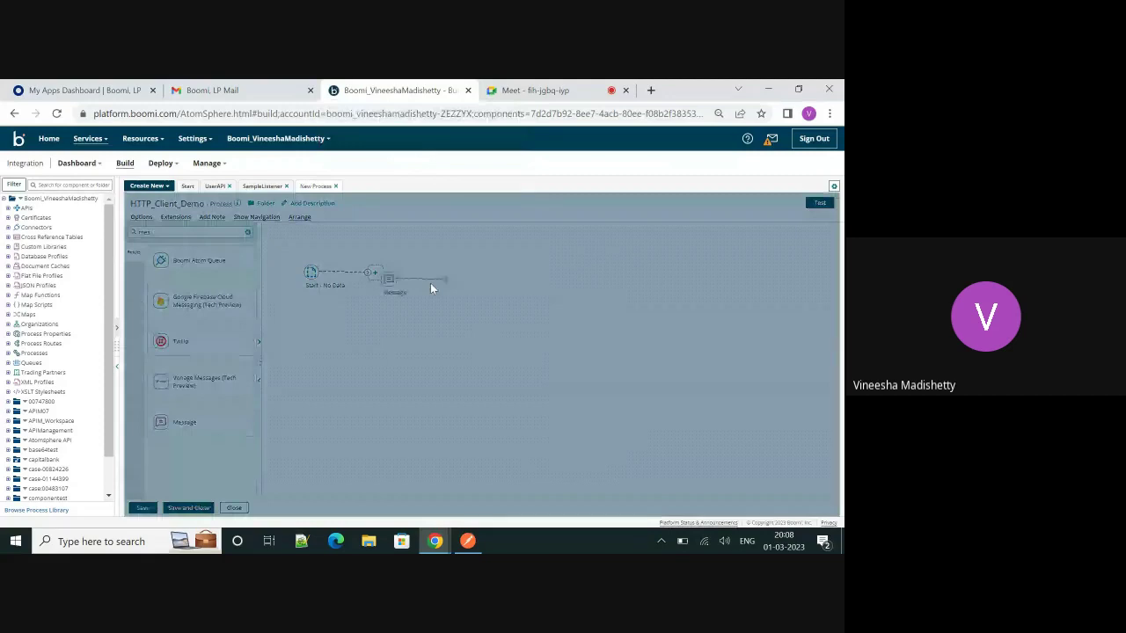
{"action": "key", "text": "Caps_Lock"}
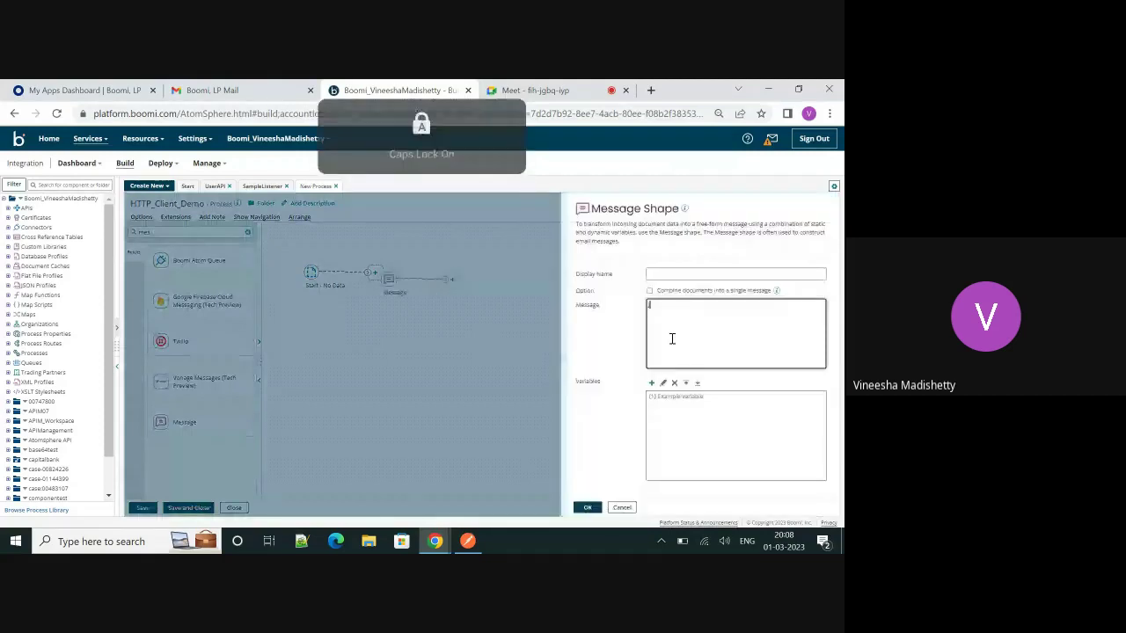
{"action": "left_click", "coordinate": [672, 338]}
{"action": "type", "text": "John"}
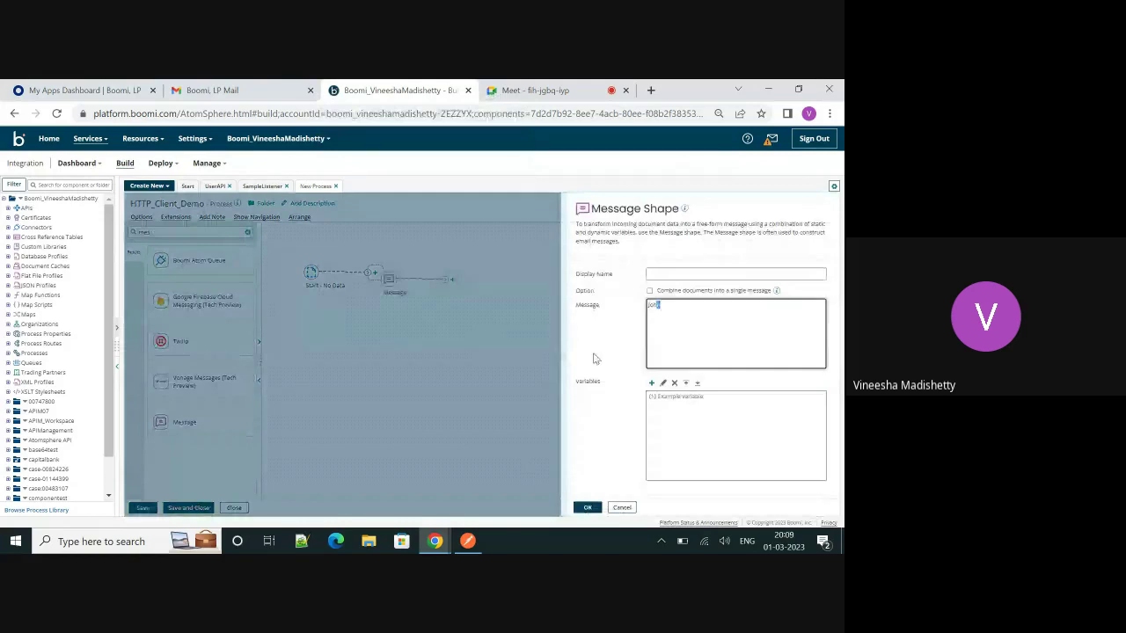
{"action": "left_click", "coordinate": [587, 507]}
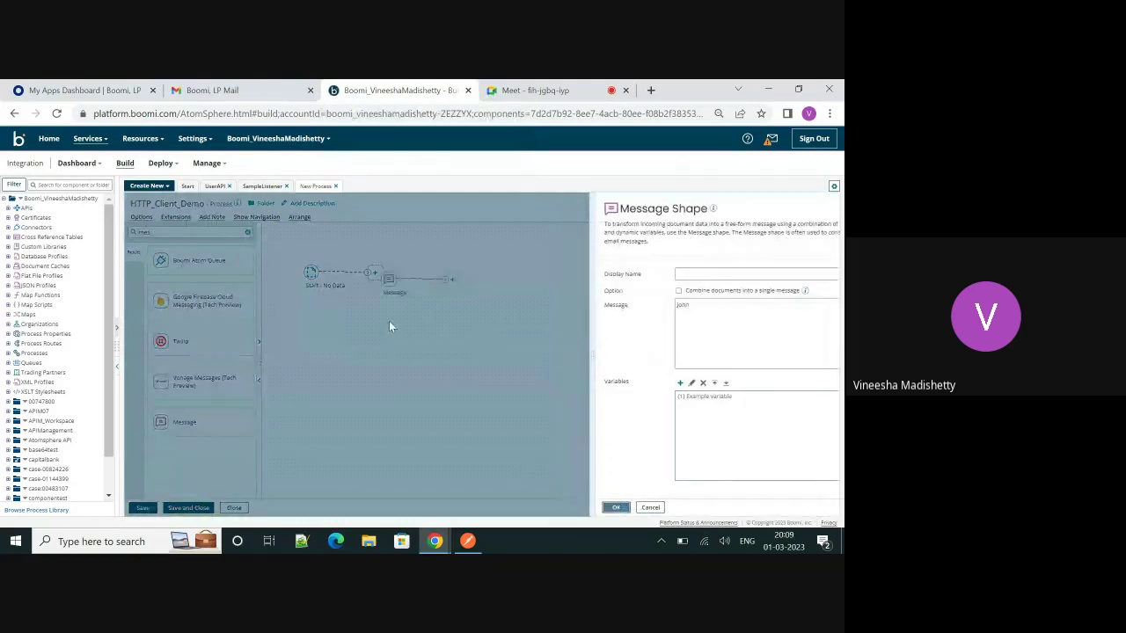
{"action": "left_click_drag", "start_coordinate": [369, 271], "coordinate": [388, 278]}
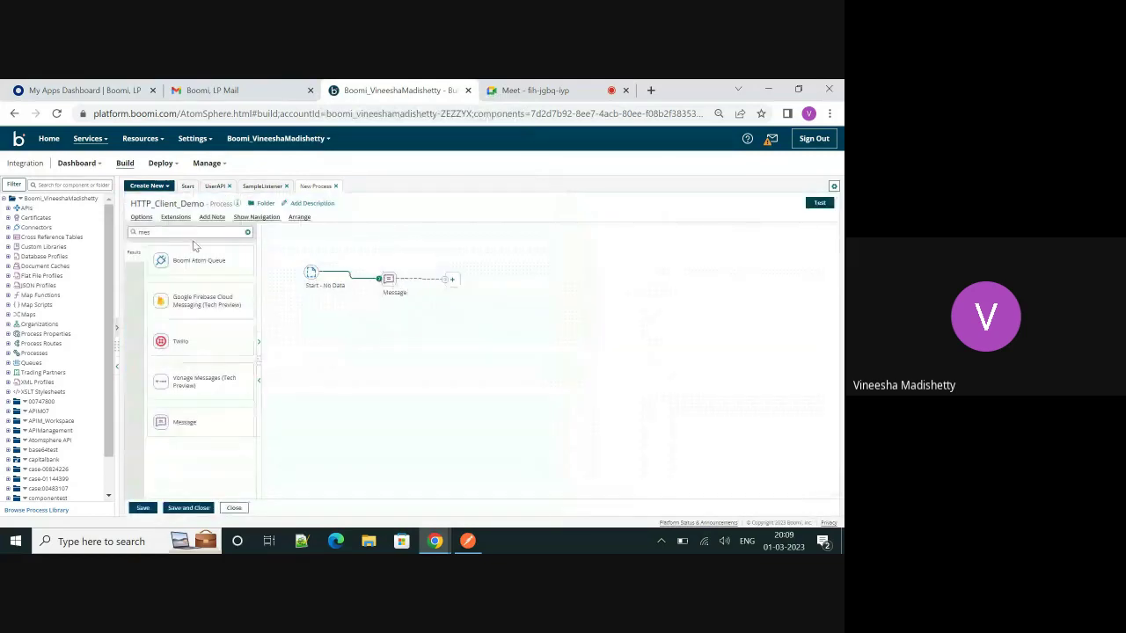
{"action": "left_click", "coordinate": [143, 507]}
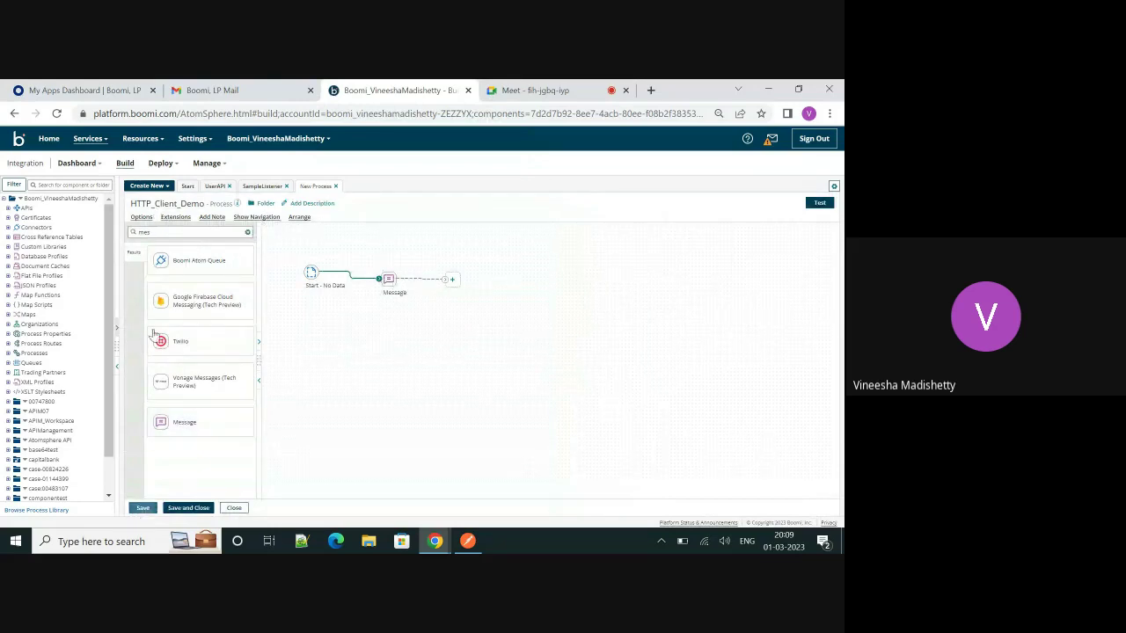
- Create a new connection component that uses the HTTP Client connector
{"action": "left_click", "coordinate": [151, 186]}
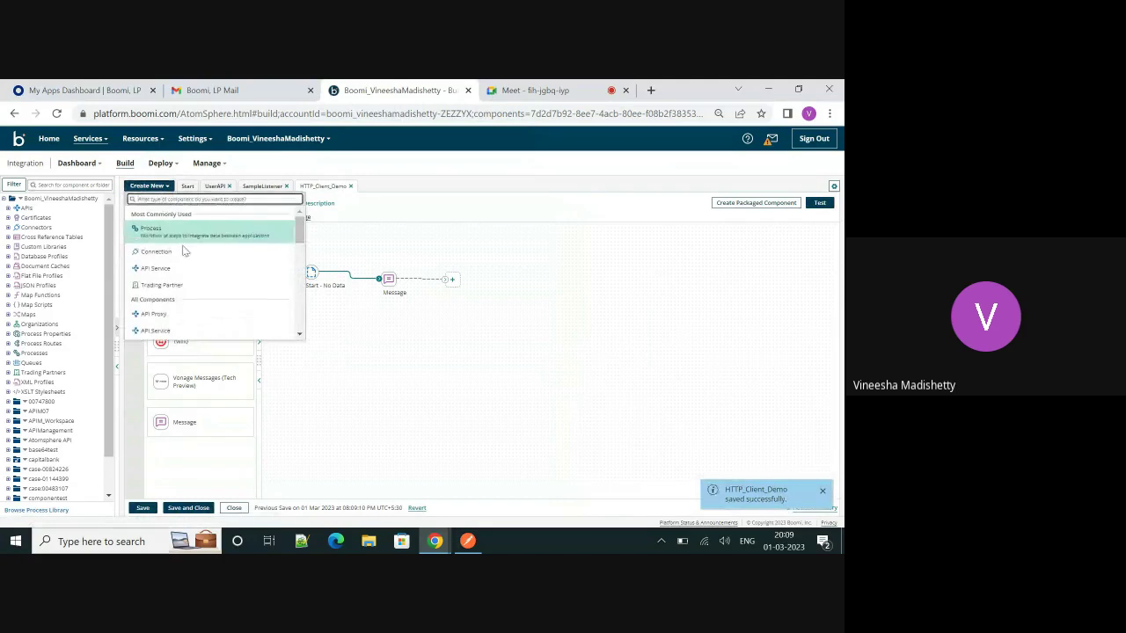
{"action": "left_click", "coordinate": [155, 246]}
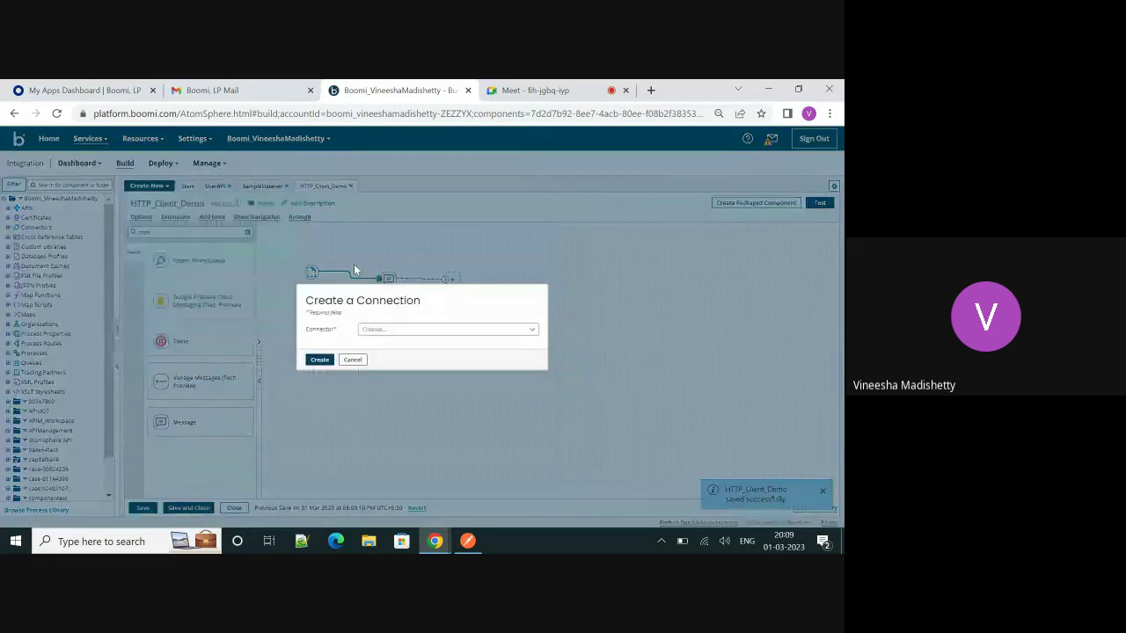
{"action": "left_click", "coordinate": [394, 329]}
{"action": "type", "text": "ht"}
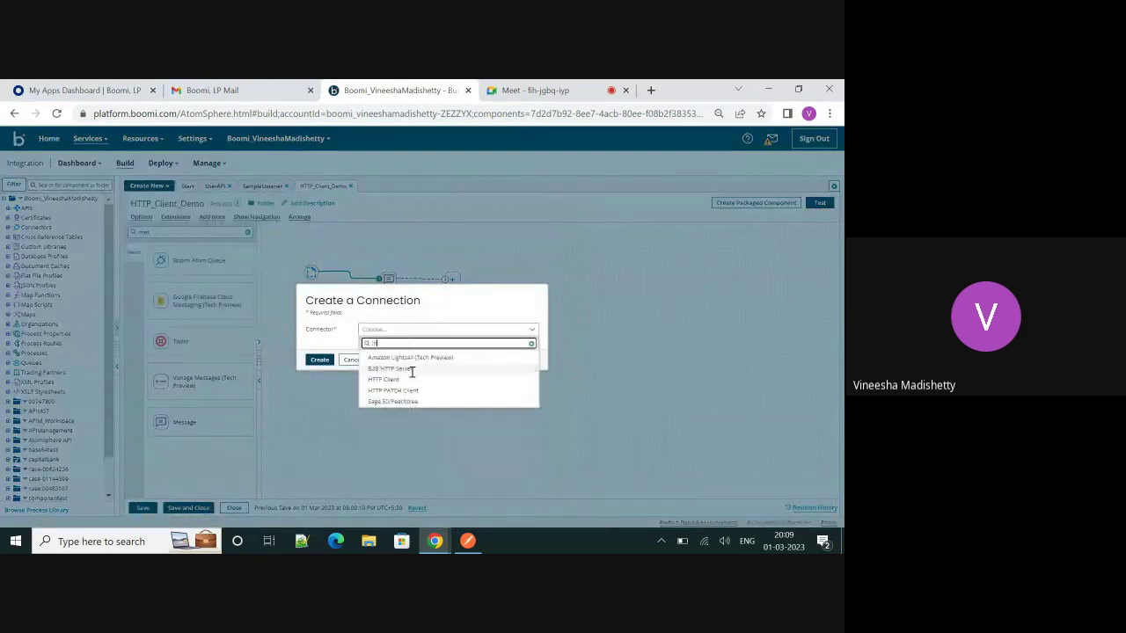
{"action": "type", "text": "t"}
{"action": "left_click", "coordinate": [413, 369]}
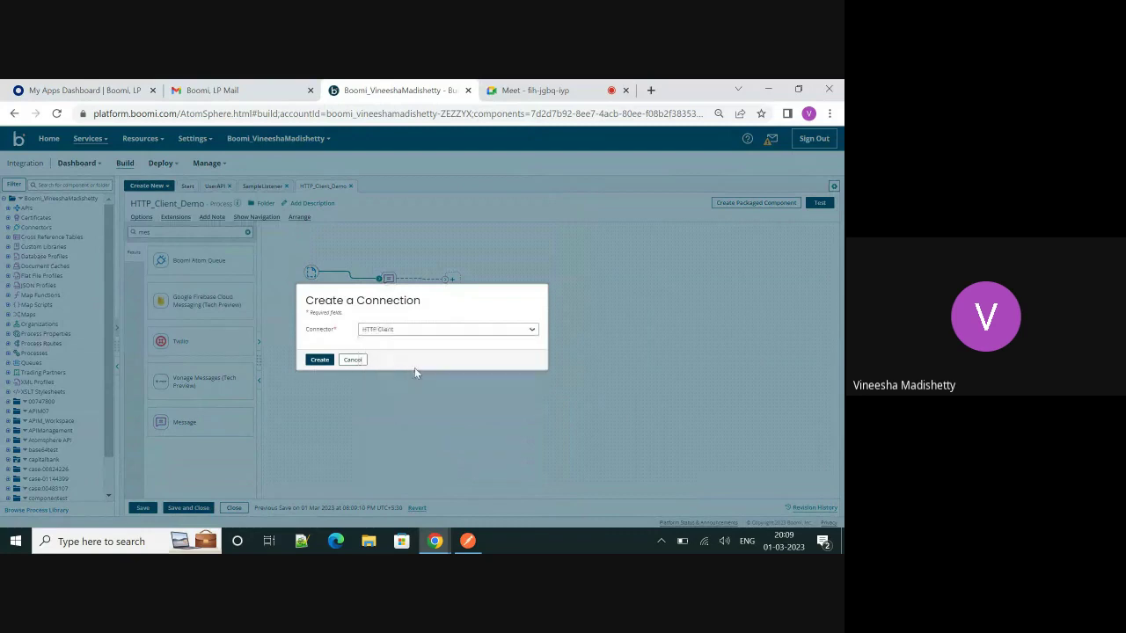
{"action": "left_click", "coordinate": [318, 360]}
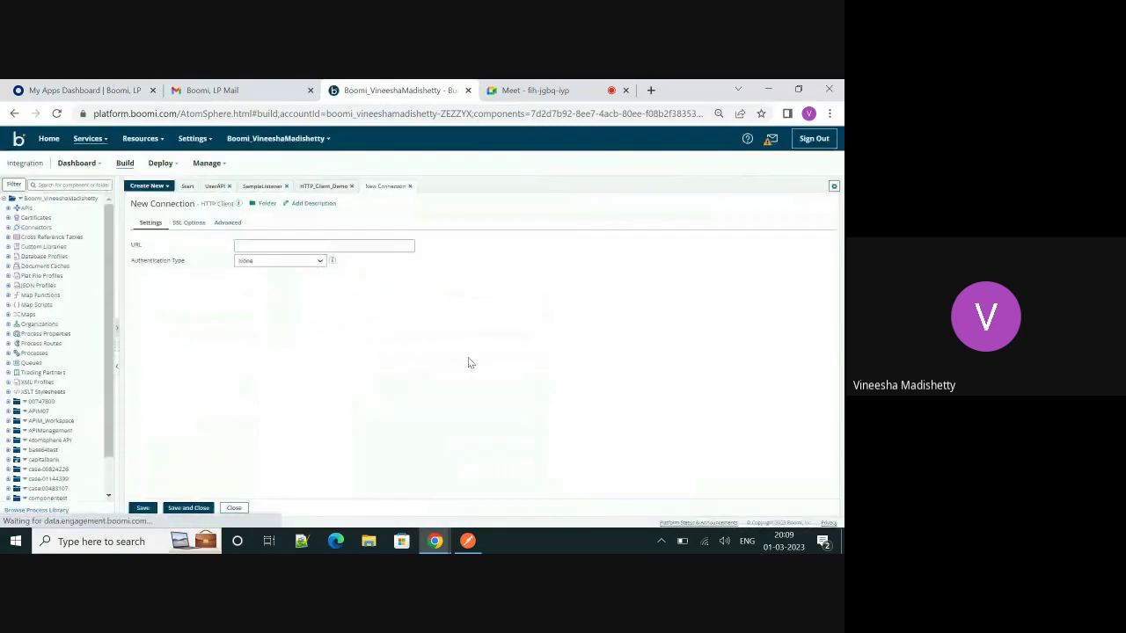
- Rename the new HTTP Client connection as HTTP_Client_Listener
{"action": "triple_click", "coordinate": [208, 205]}
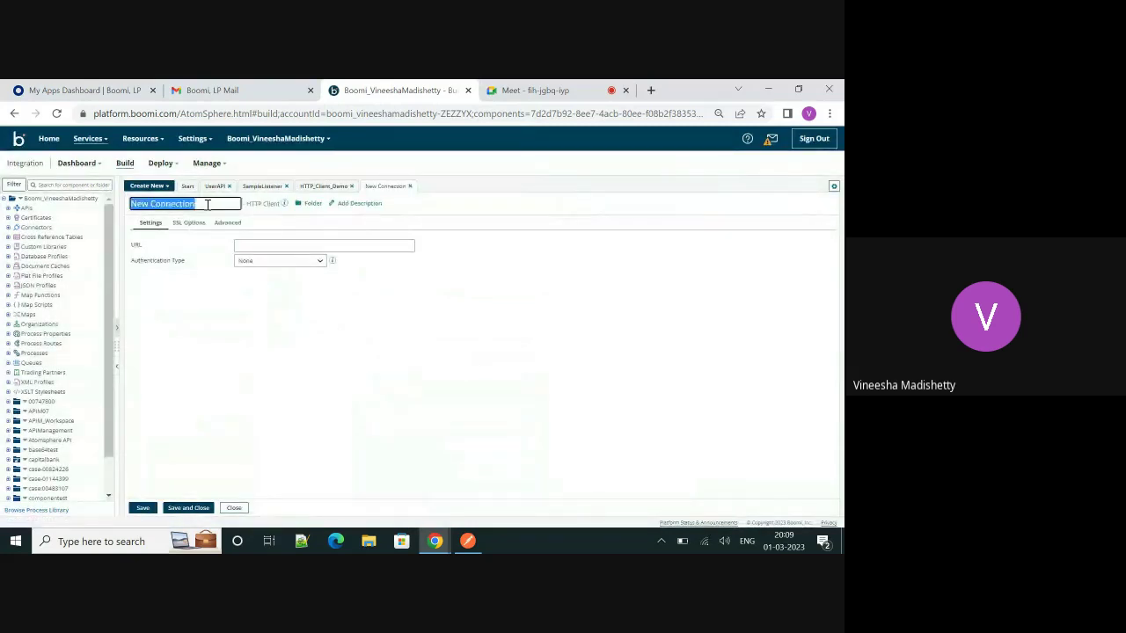
{"action": "key", "text": "BackSpace"}
{"action": "key", "text": "Caps_Lock"}
{"action": "type", "text": "HTTP"}
{"action": "key", "text": "Caps_Lock"}
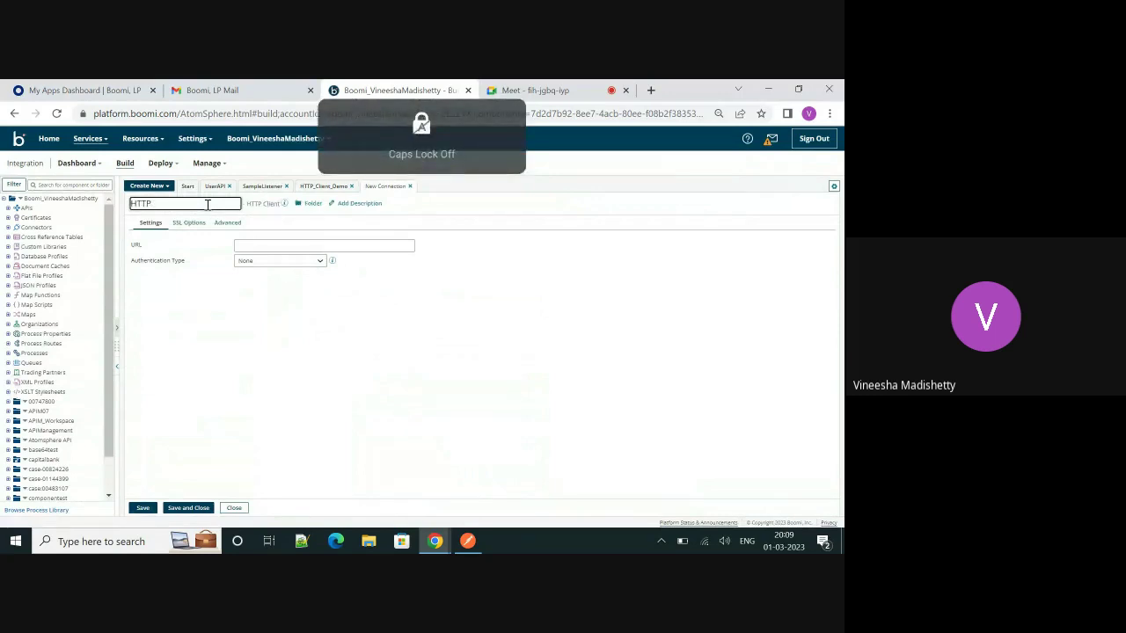
{"action": "type", "text": "_Client"}
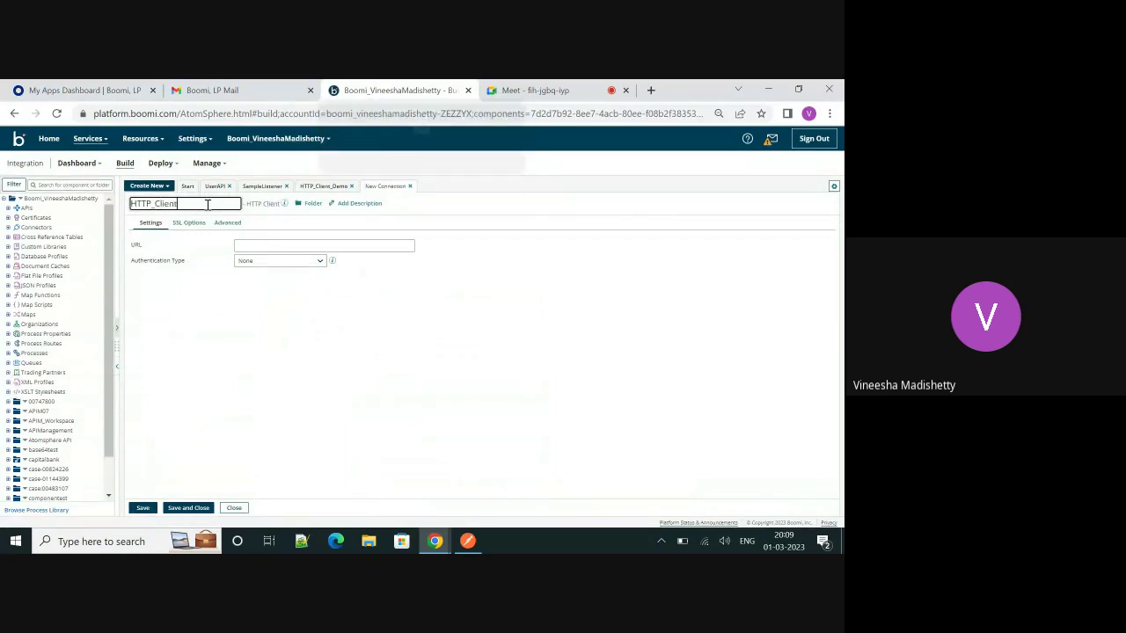
{"action": "type", "text": "_Listener"}
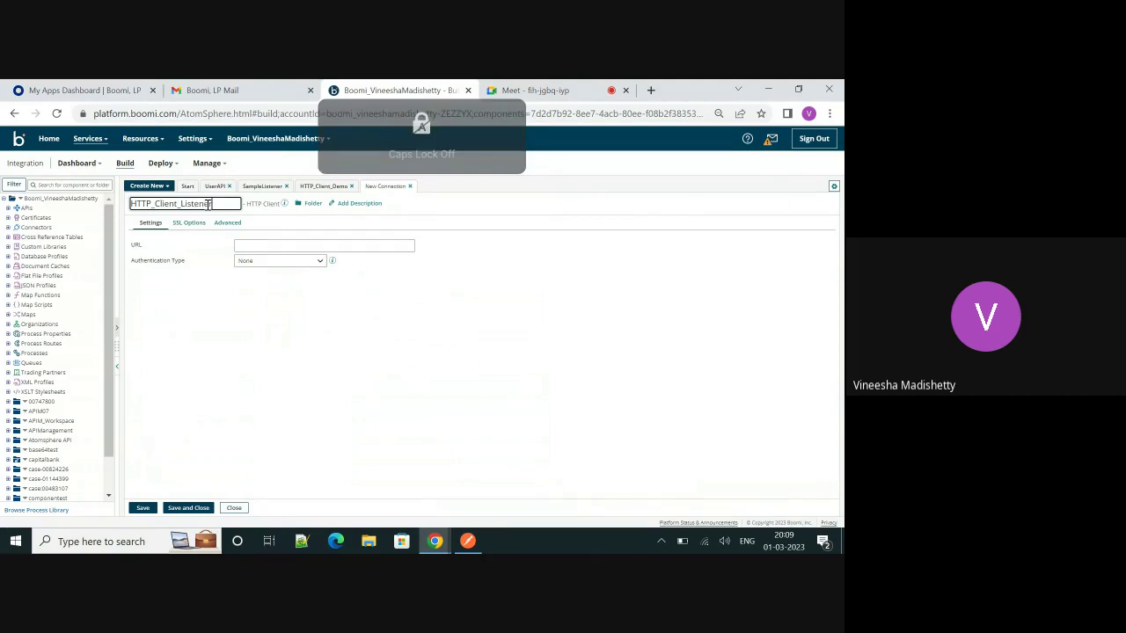
{"action": "left_click", "coordinate": [299, 247]}
{"action": "left_click", "coordinate": [468, 542]}
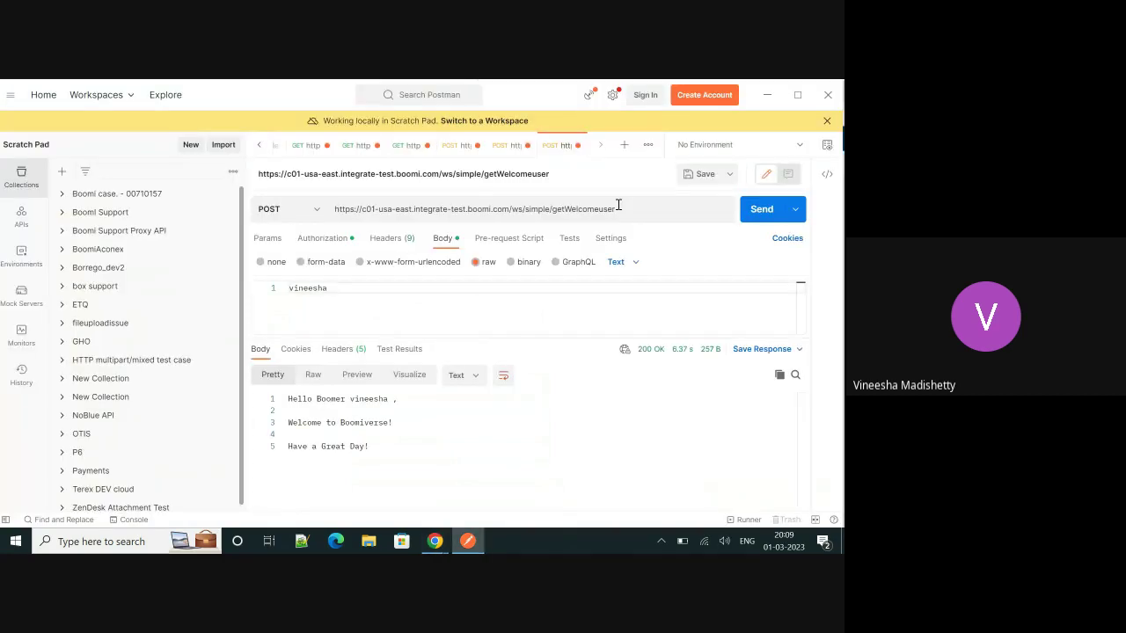
{"action": "triple_click", "coordinate": [510, 209]}
{"action": "left_click", "coordinate": [354, 209]}
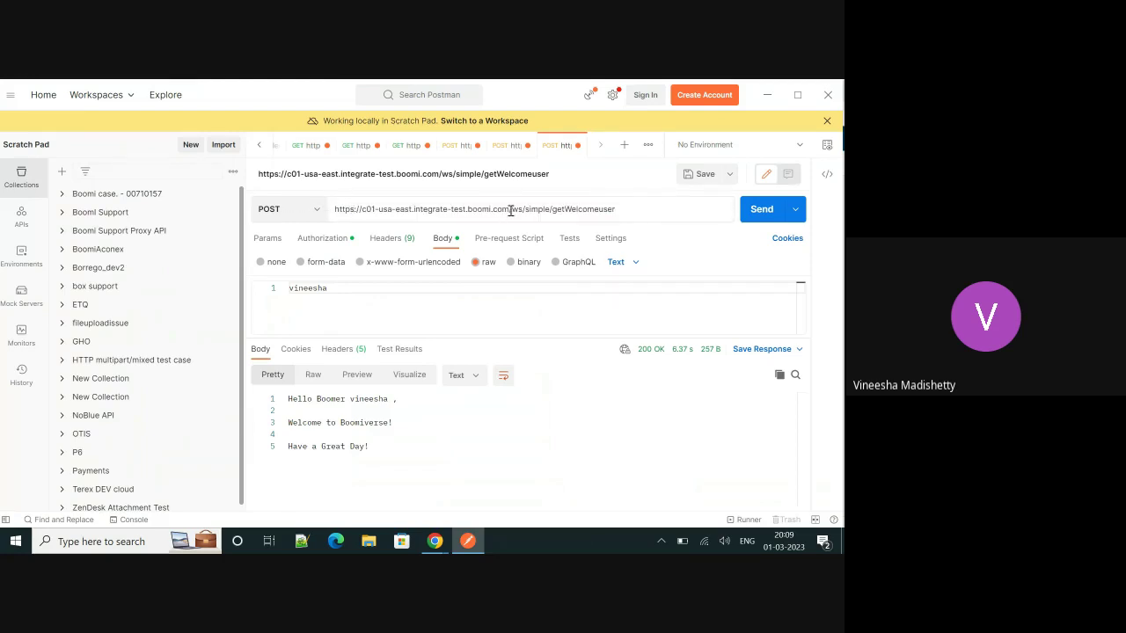
{"action": "left_click_drag", "start_coordinate": [509, 209], "coordinate": [334, 206]}
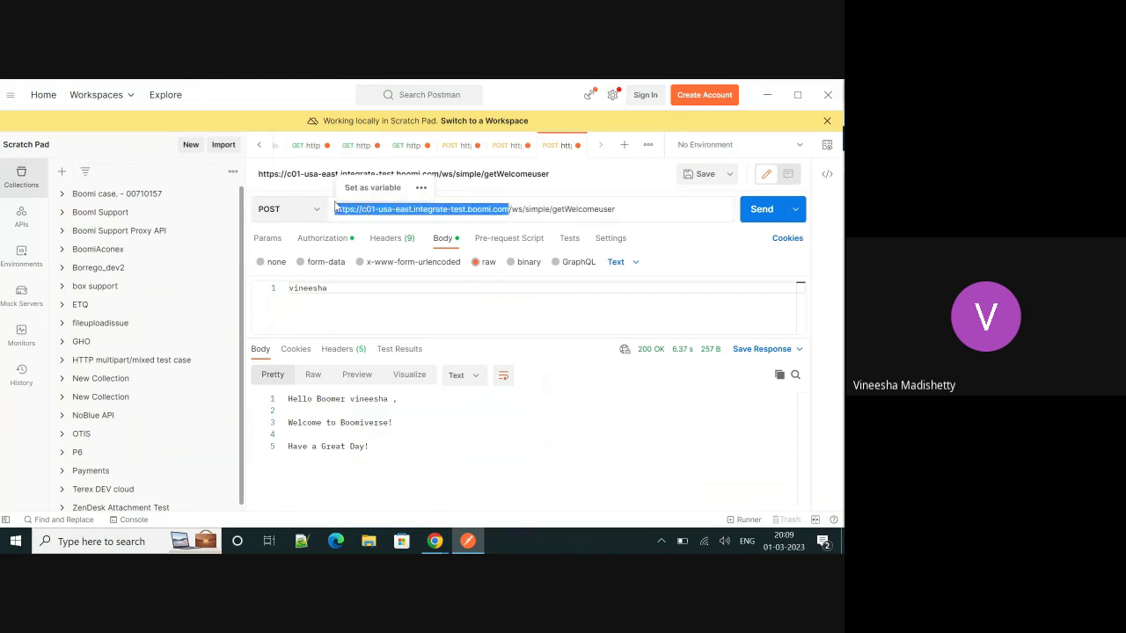
{"action": "key", "text": "ctrl+c"}
{"action": "key", "text": "alt+Tab"}
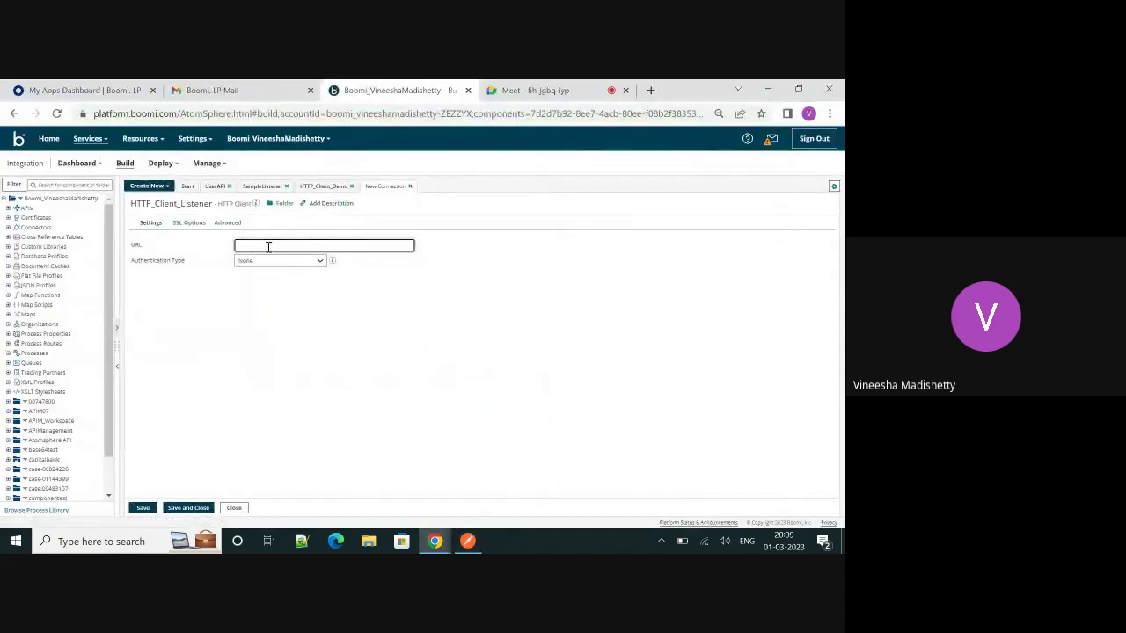
{"action": "key", "text": "ctrl+v"}
- Copy the authorization user name from the Postman request, set the Boomi connection's authentication type to Basic, and fill in that user name
{"action": "key", "text": "alt+Tab"}
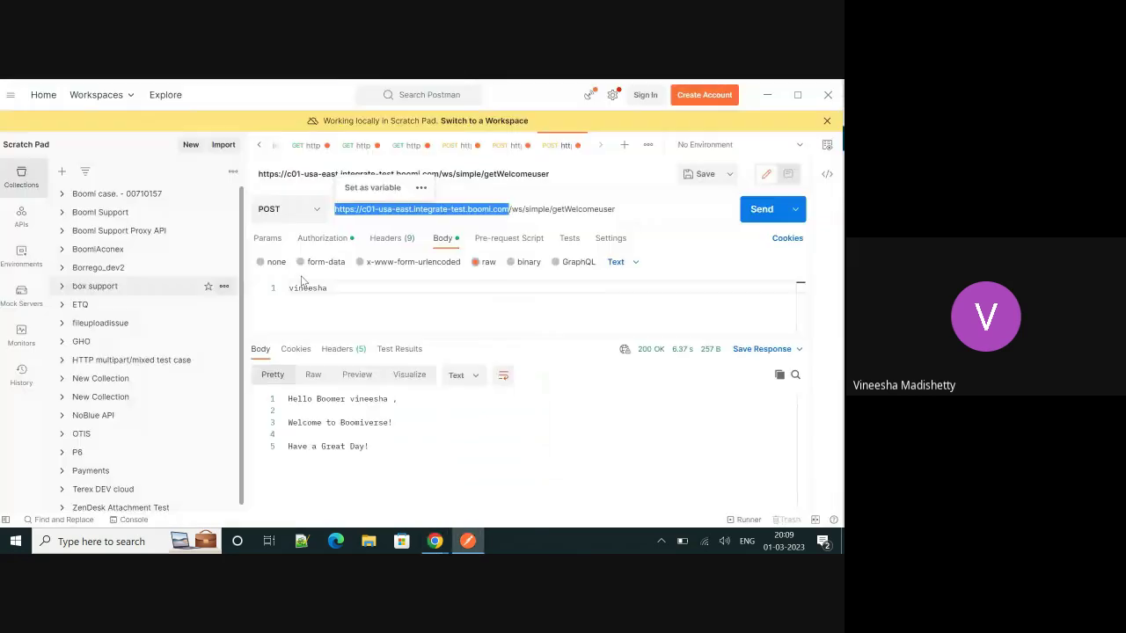
{"action": "left_click", "coordinate": [341, 239]}
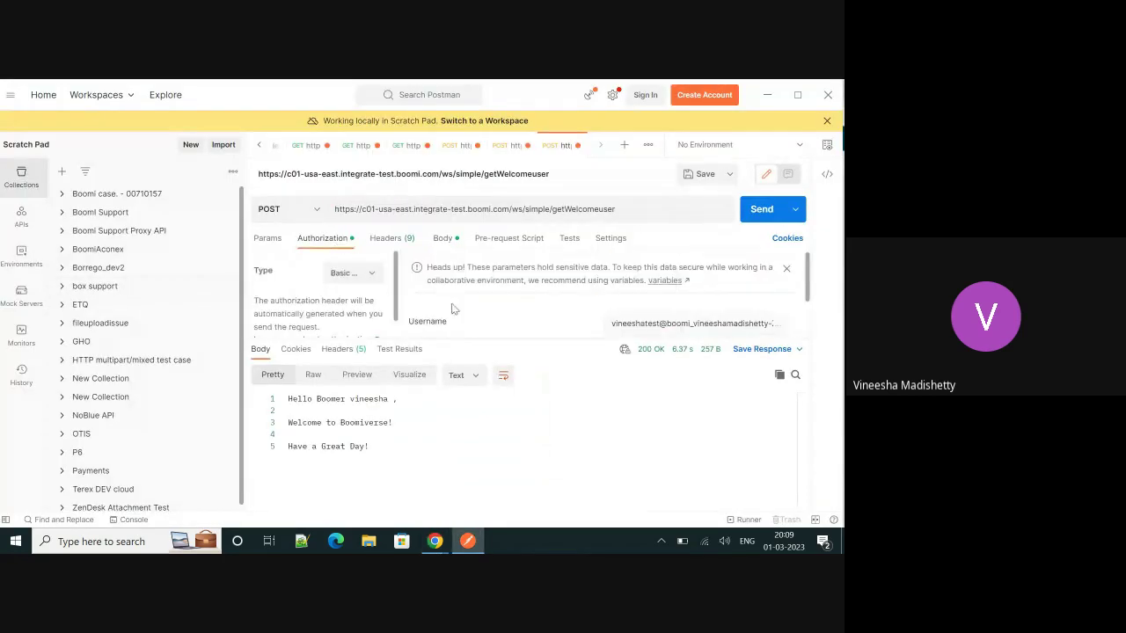
{"action": "scroll", "coordinate": [517, 327], "scroll_direction": "down", "scroll_amount": 1}
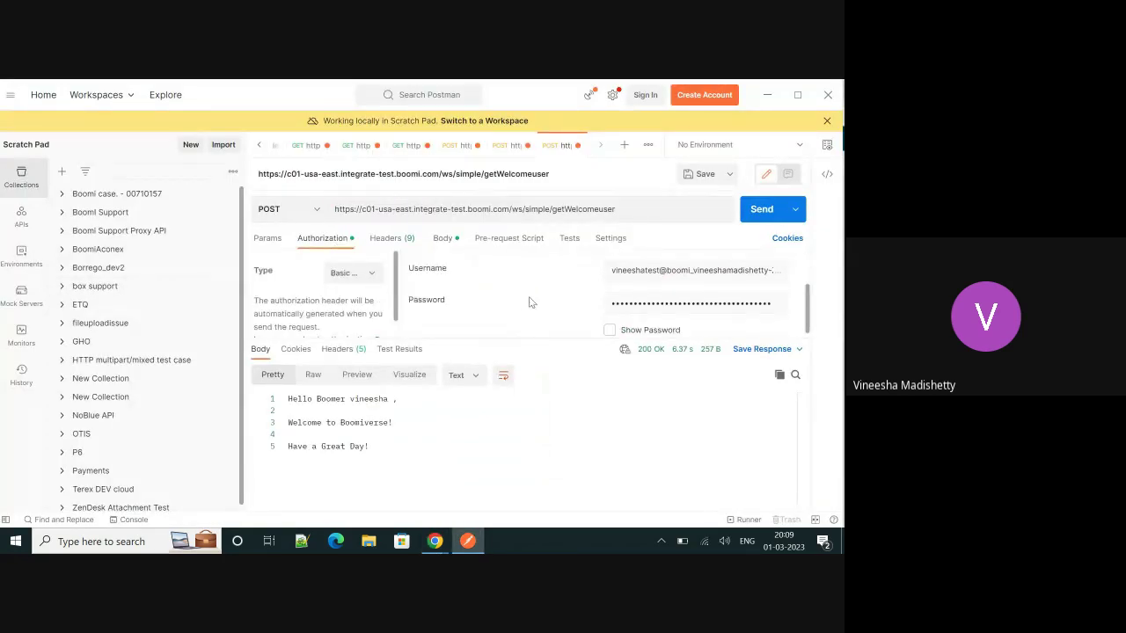
{"action": "left_click", "coordinate": [637, 272]}
{"action": "triple_click", "coordinate": [669, 279]}
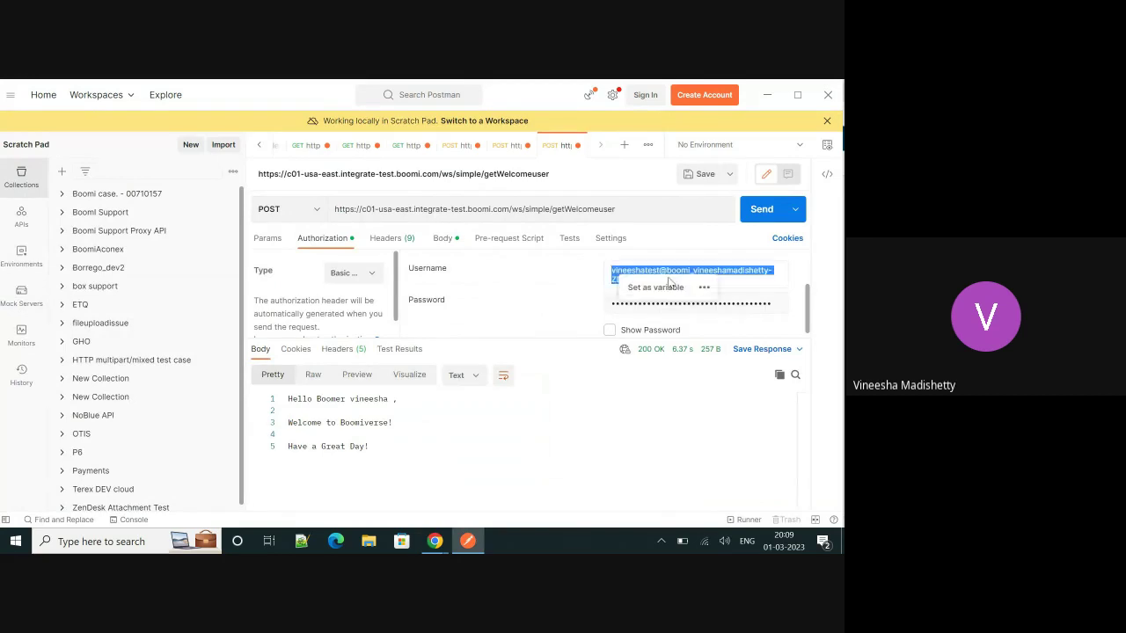
{"action": "key", "text": "alt+Tab"}
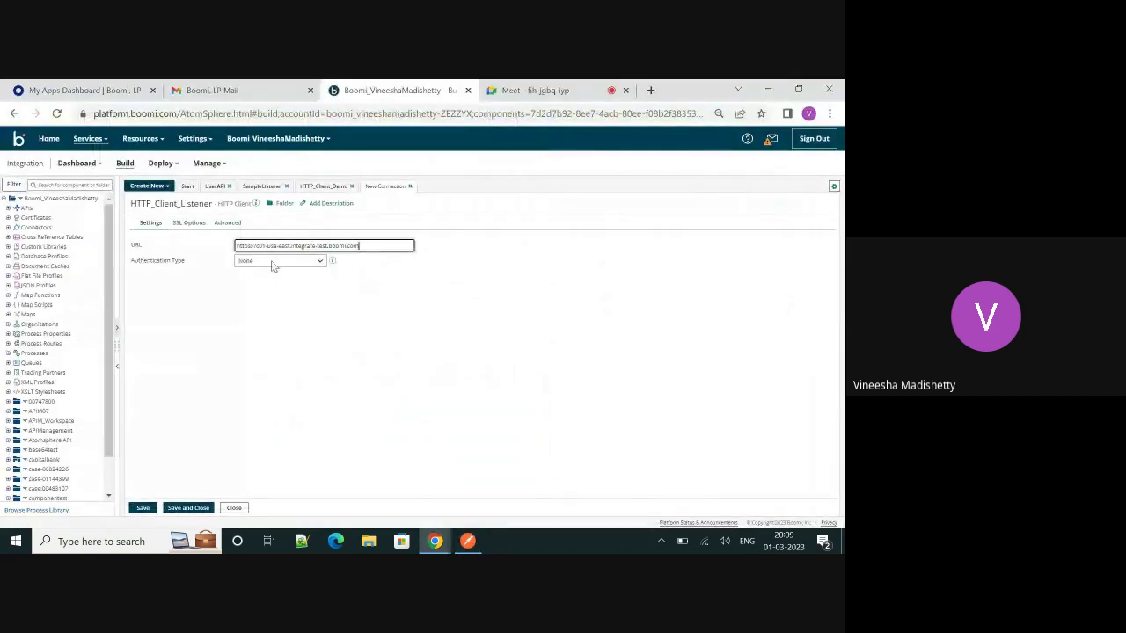
{"action": "left_click", "coordinate": [308, 260]}
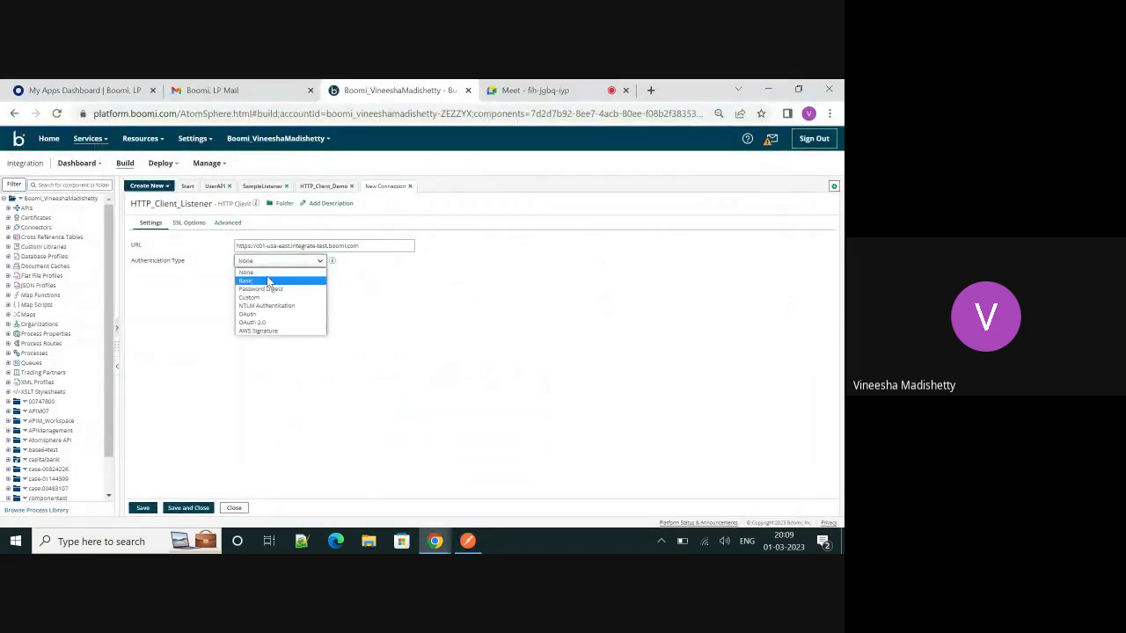
{"action": "left_click", "coordinate": [269, 282]}
{"action": "left_click", "coordinate": [304, 276]}
{"action": "key", "text": "ctrl+v"}
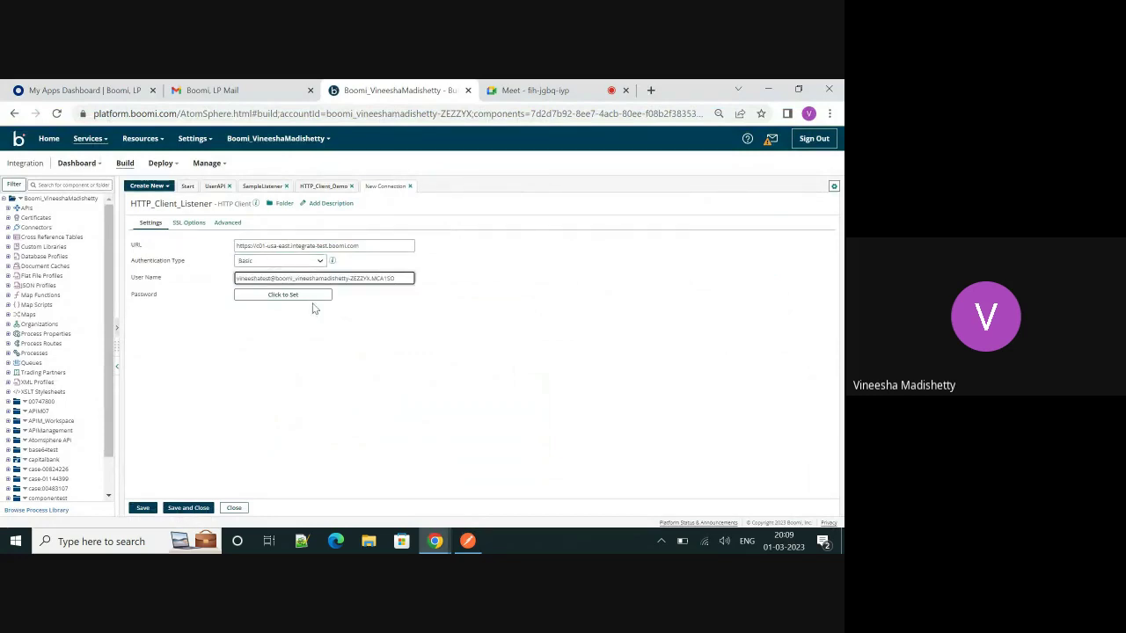
- Enter and apply the connection's password, then save and close the connection
{"action": "left_click", "coordinate": [312, 295]}
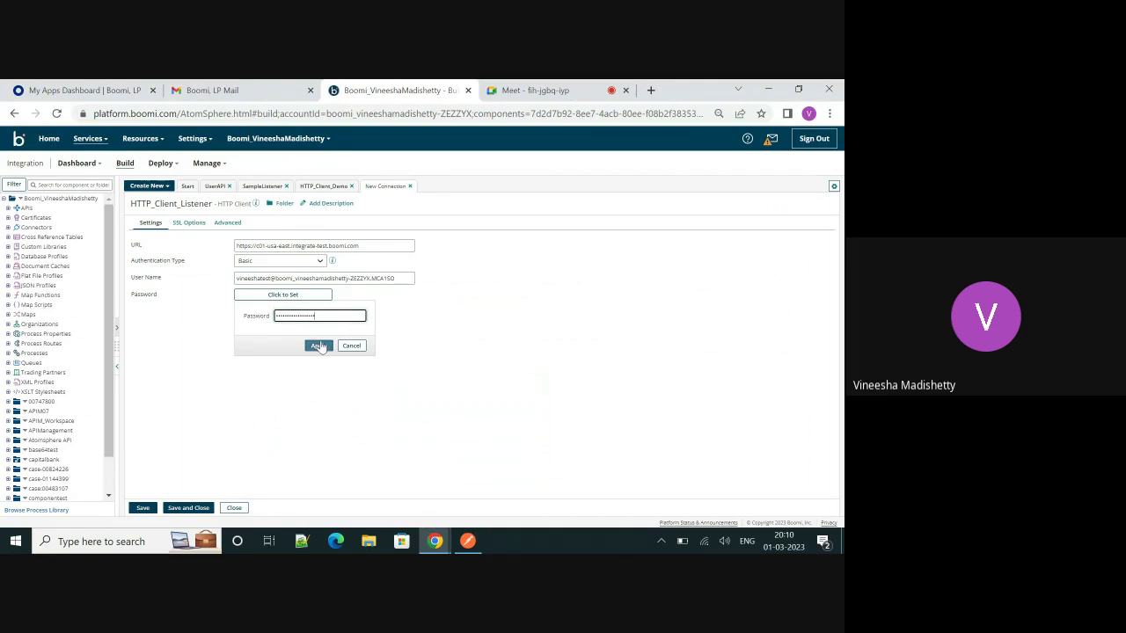
{"action": "left_click", "coordinate": [318, 346]}
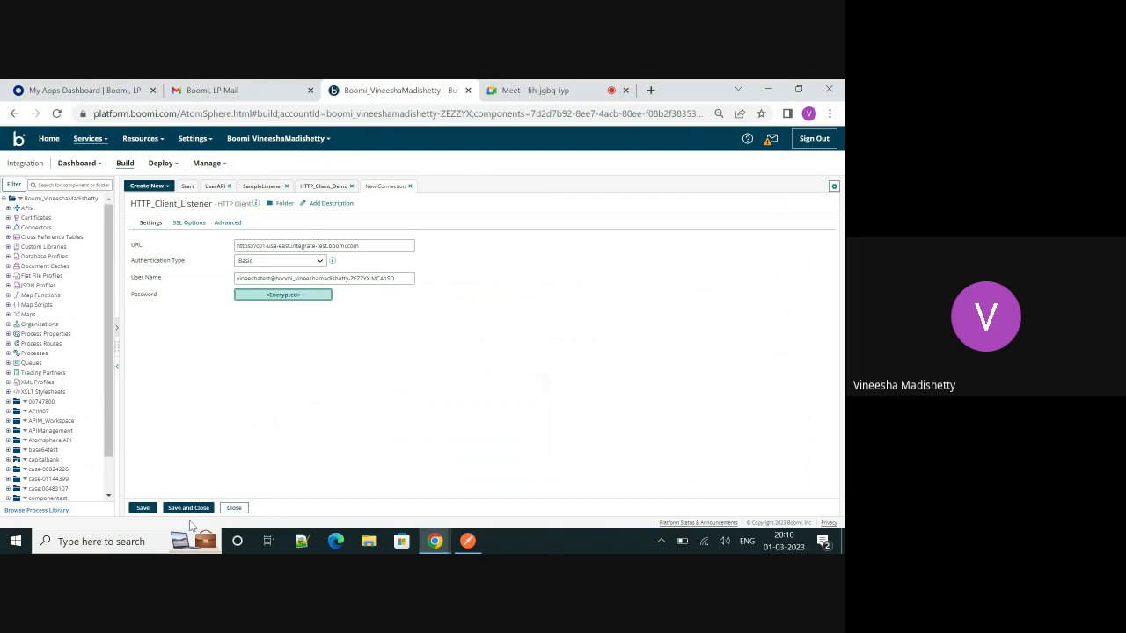
{"action": "left_click", "coordinate": [185, 507]}
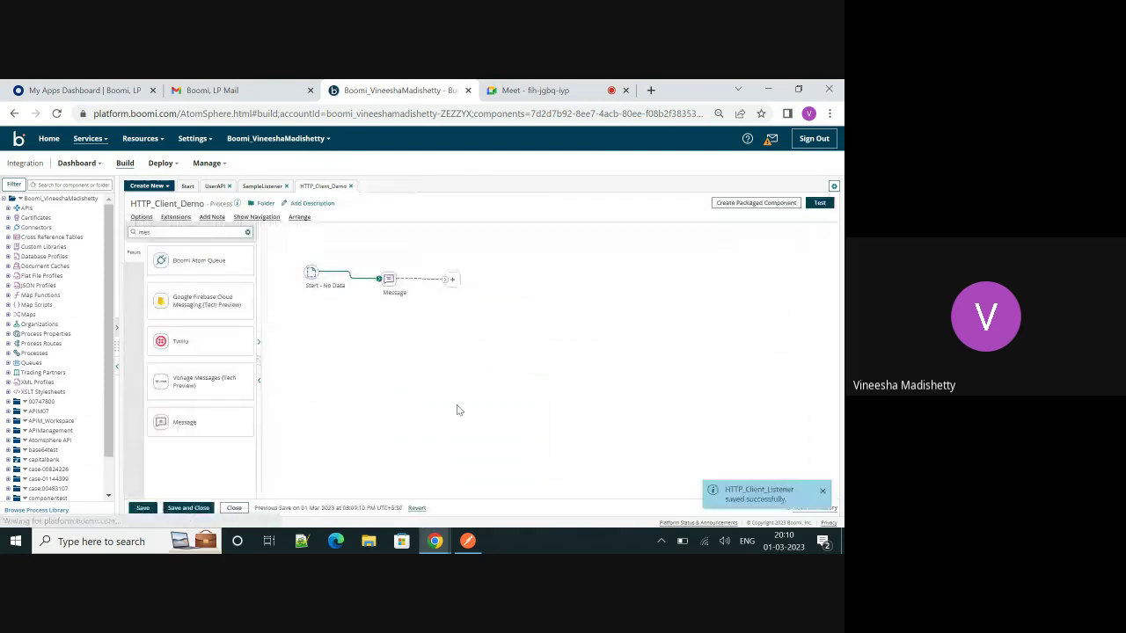
- Search the shapes for http and place an HTTP Client connector after the Message shape
{"action": "left_click", "coordinate": [189, 232]}
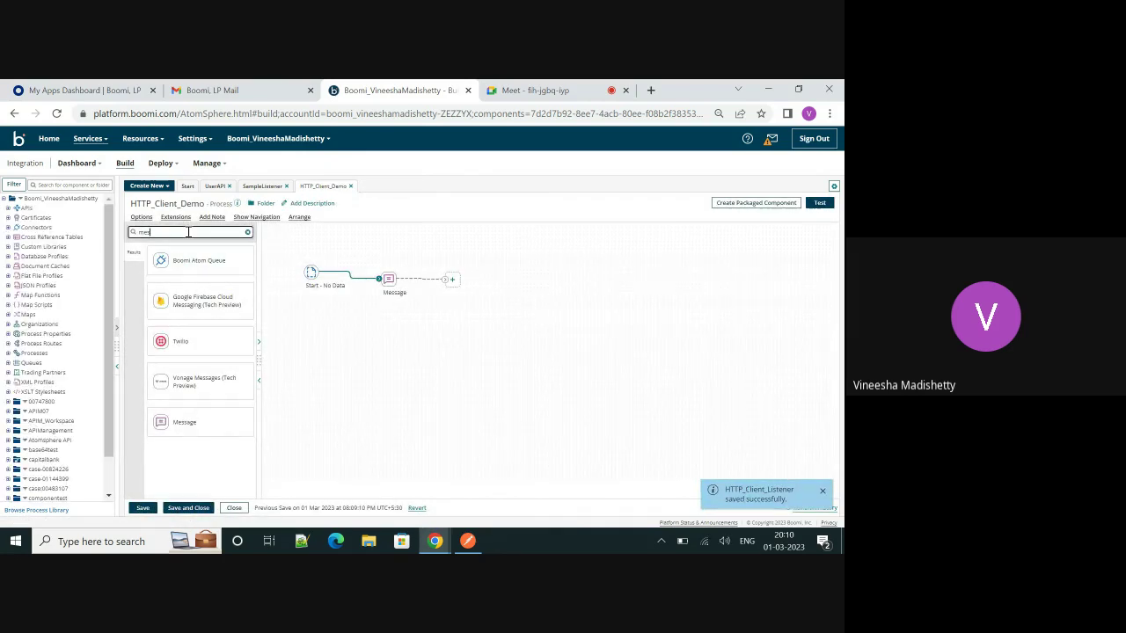
{"action": "key", "text": "BackSpace"}
{"action": "key", "text": "BackSpace"}
{"action": "key", "text": "BackSpace"}
{"action": "type", "text": "http"}
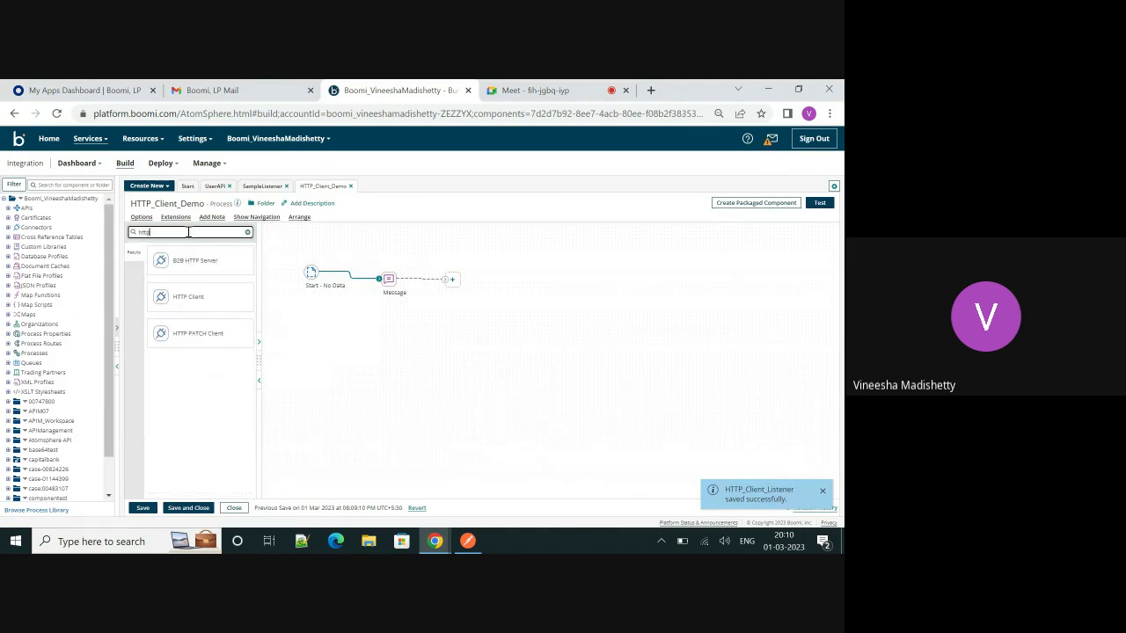
{"action": "left_click_drag", "start_coordinate": [192, 300], "coordinate": [525, 289]}
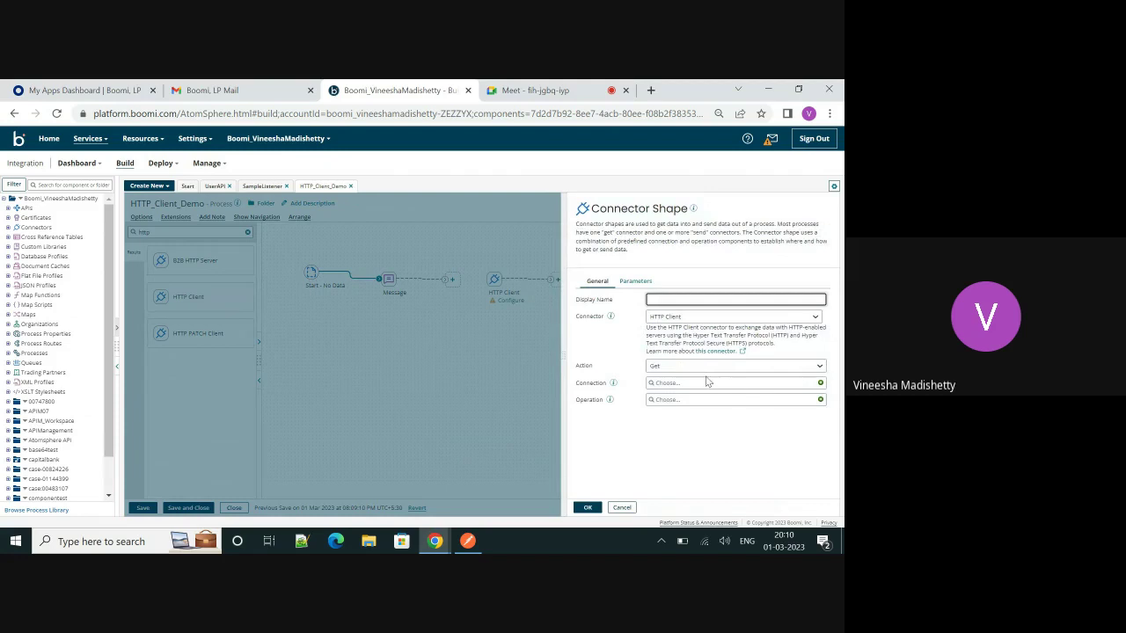
- Set the HTTP Client connector's action to Send and choose HTTP_client_listener as its connection
{"action": "left_click", "coordinate": [701, 366]}
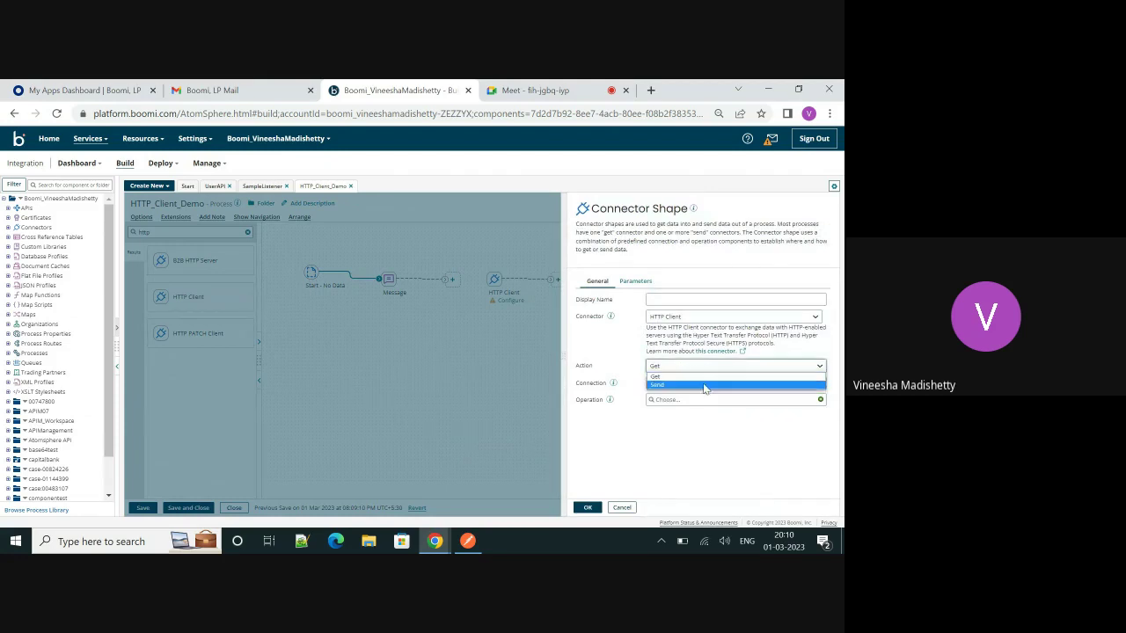
{"action": "left_click", "coordinate": [704, 386]}
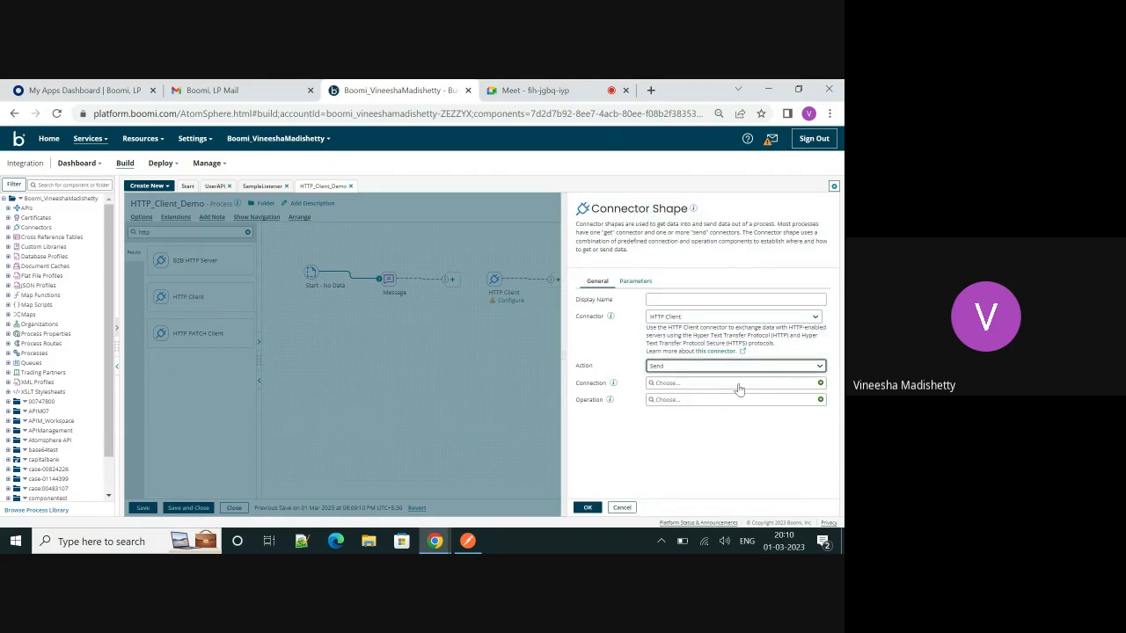
{"action": "left_click", "coordinate": [739, 385]}
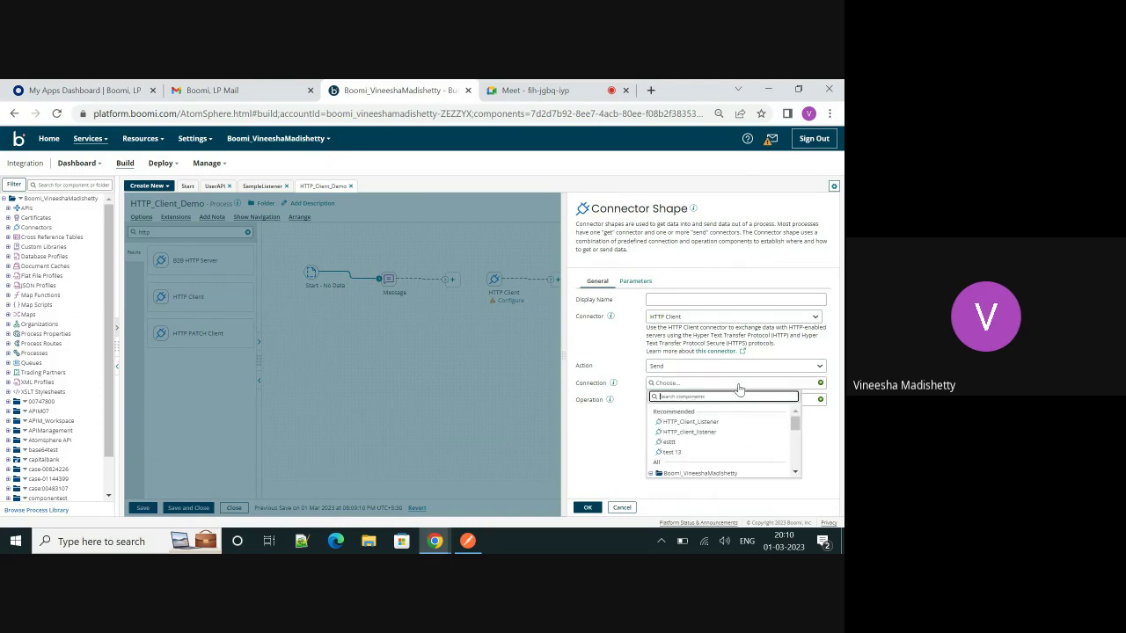
{"action": "left_click", "coordinate": [690, 432]}
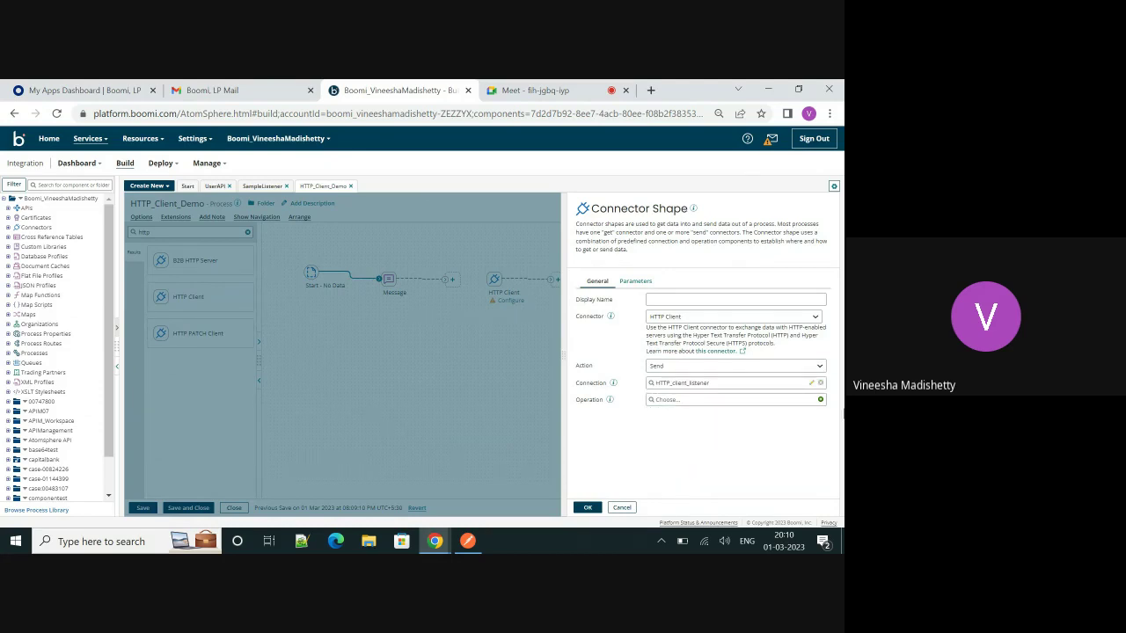
- Create a new operation for the connector and name it HTTP_Client
{"action": "left_click", "coordinate": [820, 400]}
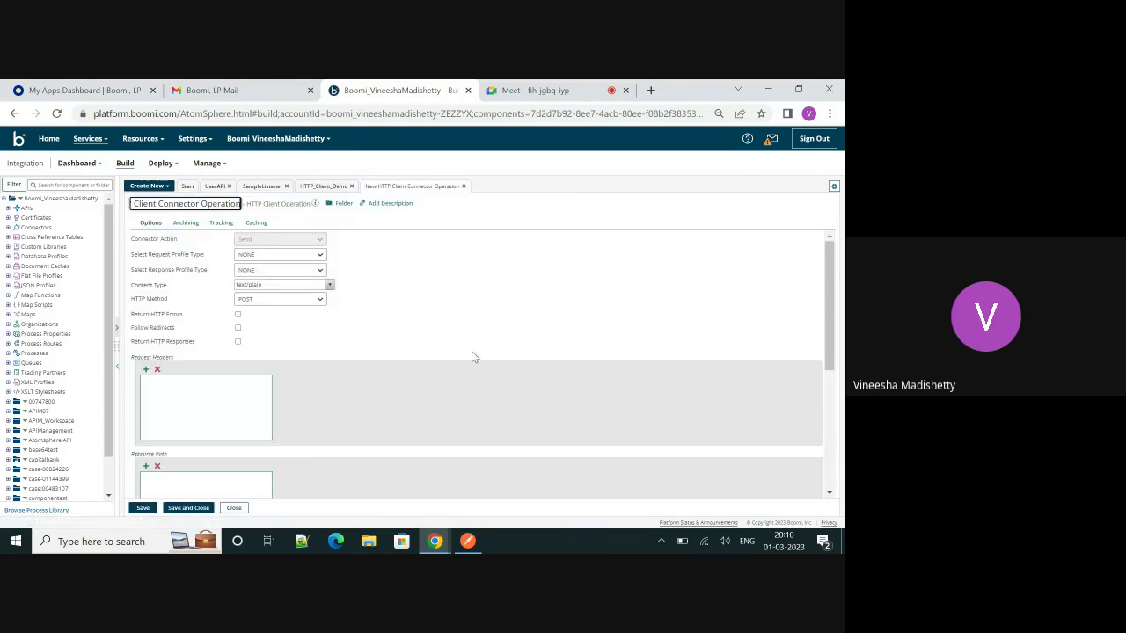
{"action": "left_click", "coordinate": [212, 208]}
{"action": "key", "text": "Caps_Lock"}
{"action": "type", "text": "H"}
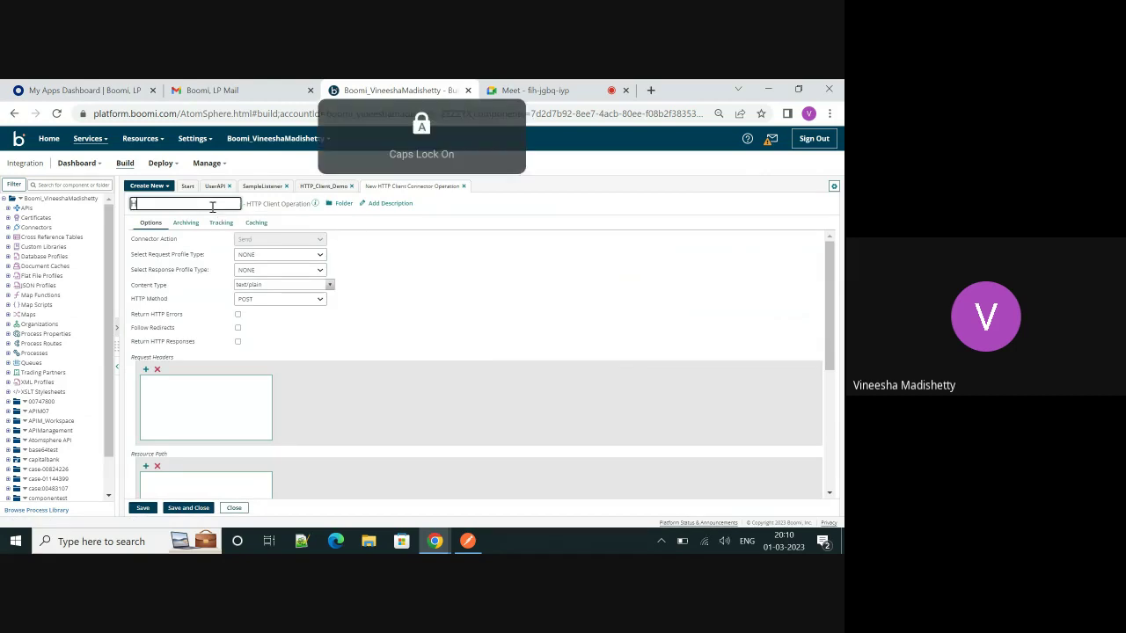
{"action": "type", "text": "TTP_"}
{"action": "key", "text": "Caps_Lock"}
{"action": "type", "text": "Client"}
{"action": "key", "text": "Return"}
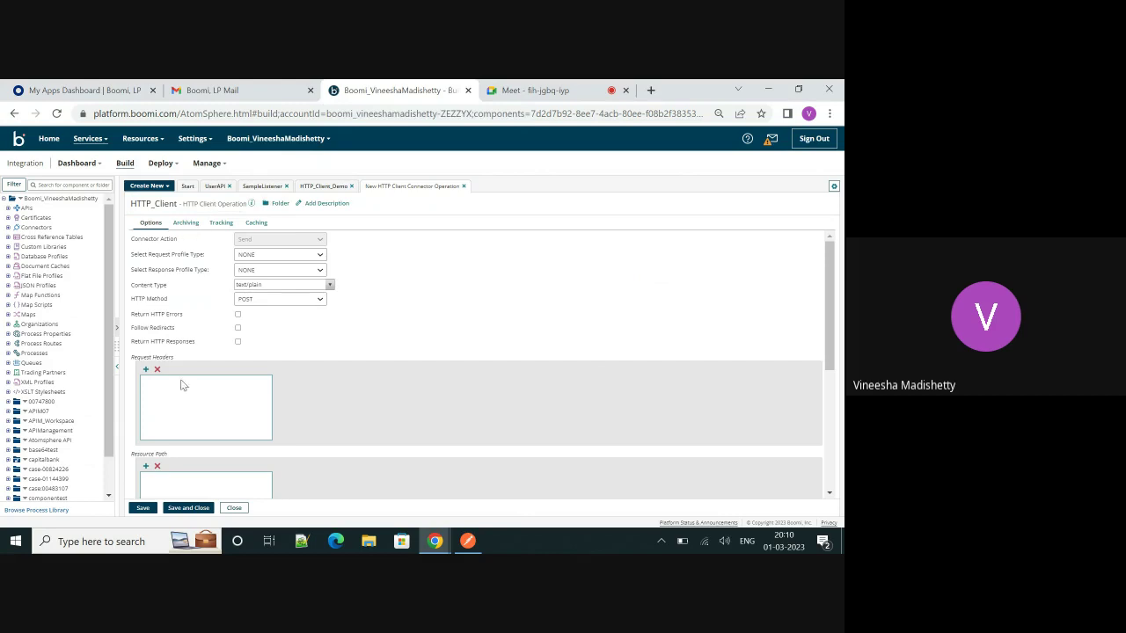
- Switch to Postman and copy the path ws/simple/getWelcomeuser from the POST request's URL
{"action": "scroll", "coordinate": [275, 365], "scroll_direction": "down", "scroll_amount": 1}
{"action": "scroll", "coordinate": [276, 365], "scroll_direction": "up", "scroll_amount": 1}
{"action": "scroll", "coordinate": [295, 368], "scroll_direction": "down", "scroll_amount": 1}
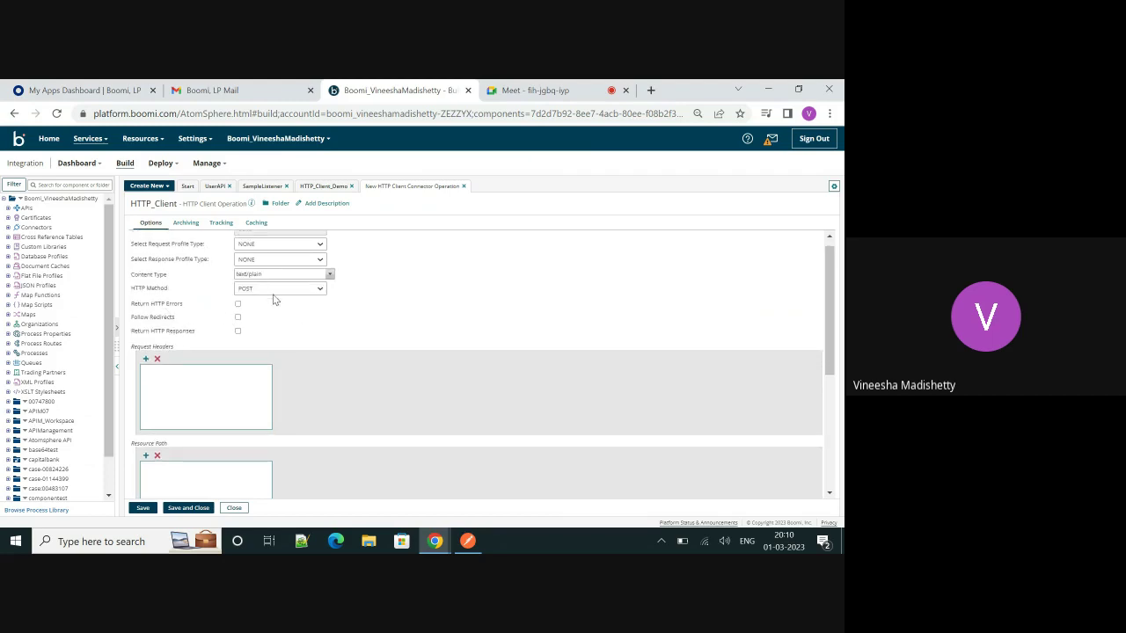
{"action": "scroll", "coordinate": [271, 354], "scroll_direction": "down", "scroll_amount": 3}
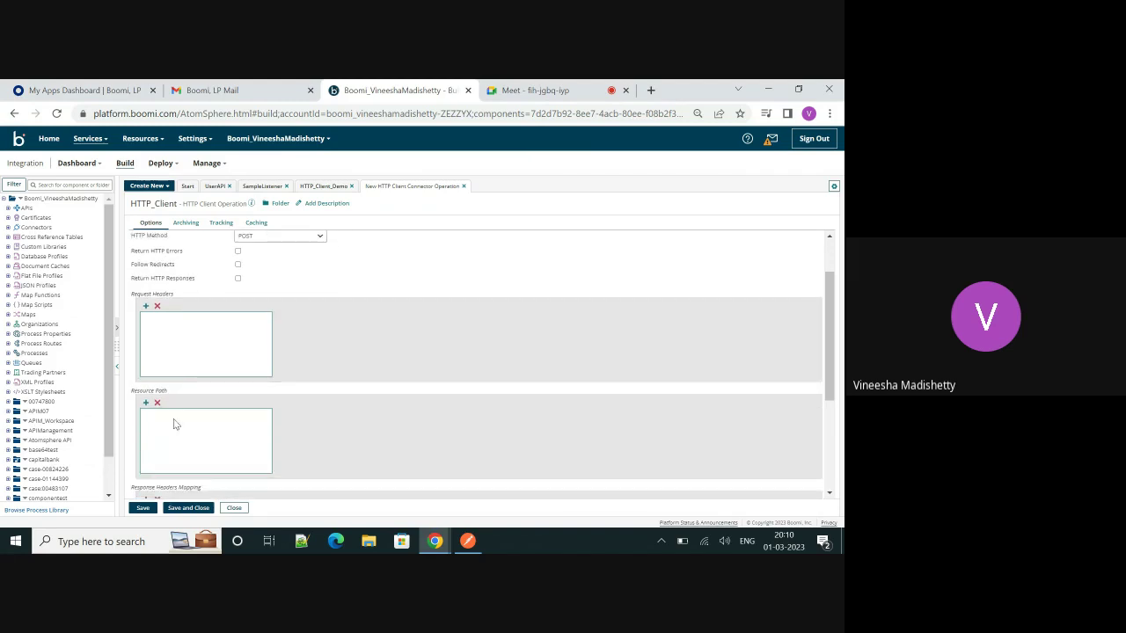
{"action": "left_click", "coordinate": [467, 541]}
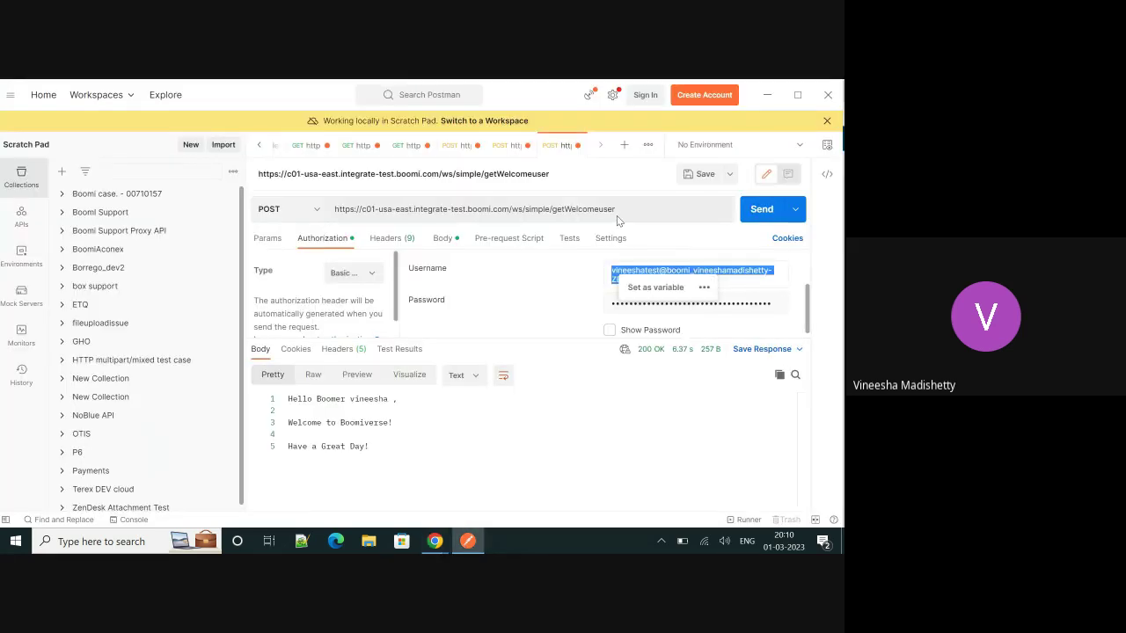
{"action": "double_click", "coordinate": [474, 211]}
{"action": "left_click", "coordinate": [475, 211]}
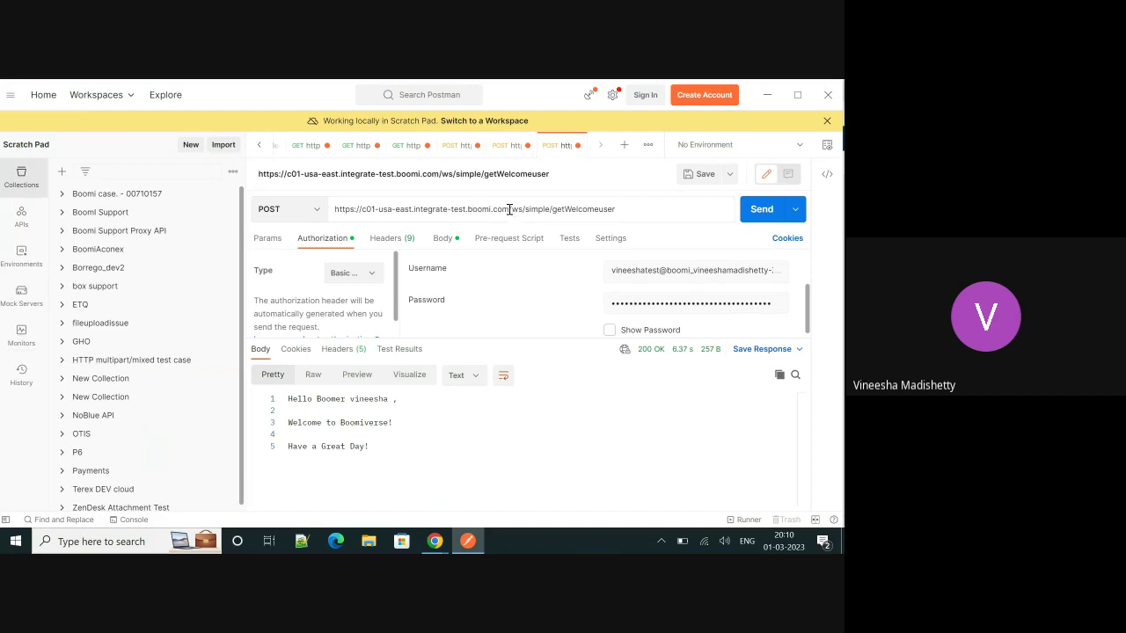
{"action": "double_click", "coordinate": [509, 209]}
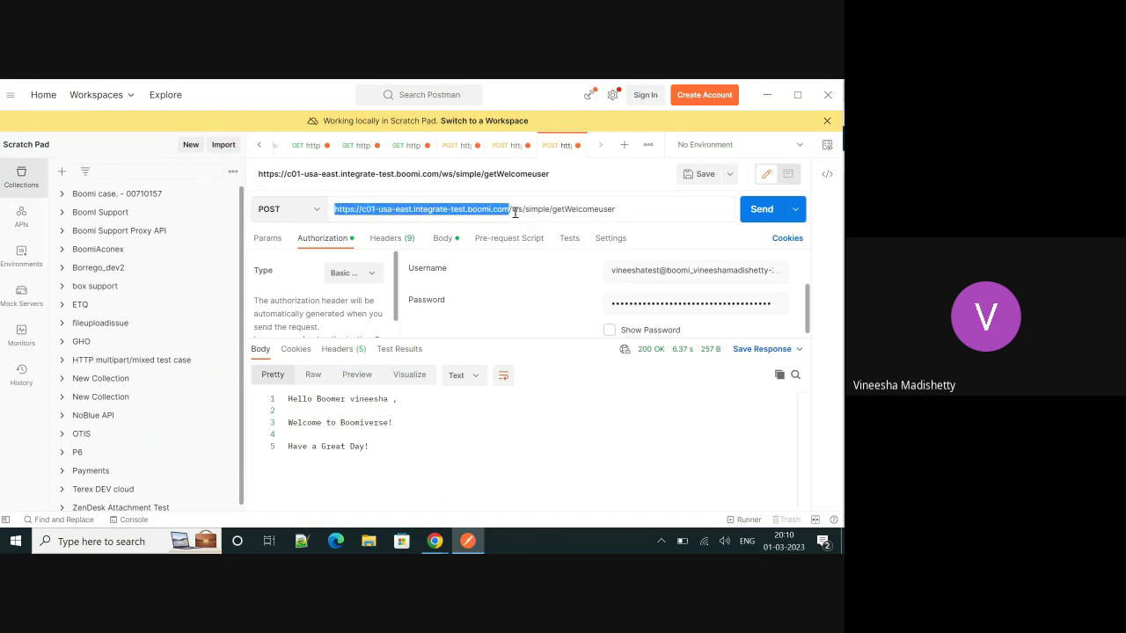
{"action": "left_click", "coordinate": [514, 212]}
{"action": "left_click_drag", "start_coordinate": [512, 211], "coordinate": [619, 214]}
{"action": "key", "text": "ctrl+c"}
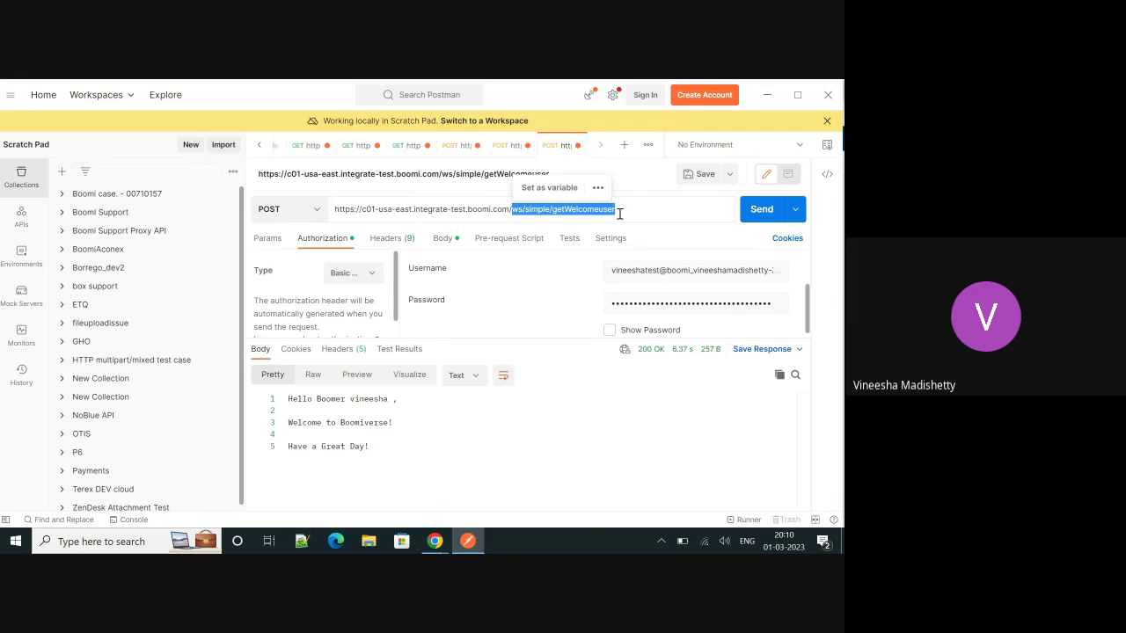
- Back in the Boomi operation, add a resource path element named ws/simple/getWelcomeuser
{"action": "key", "text": "alt+Tab"}
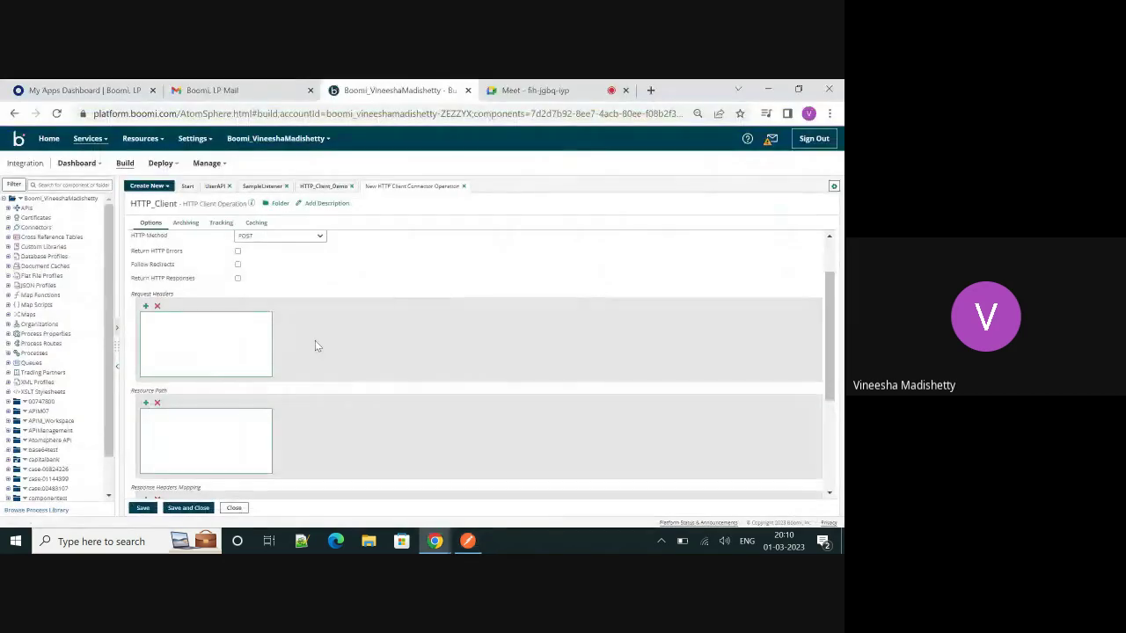
{"action": "left_click", "coordinate": [146, 403]}
{"action": "left_click", "coordinate": [400, 415]}
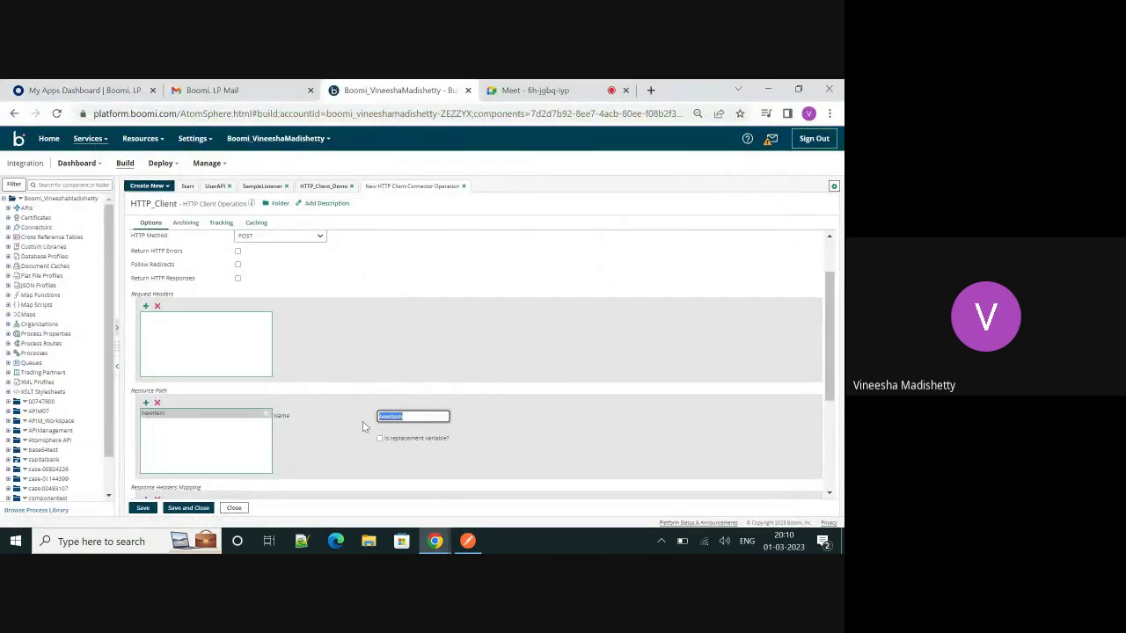
{"action": "key", "text": "ctrl+v"}
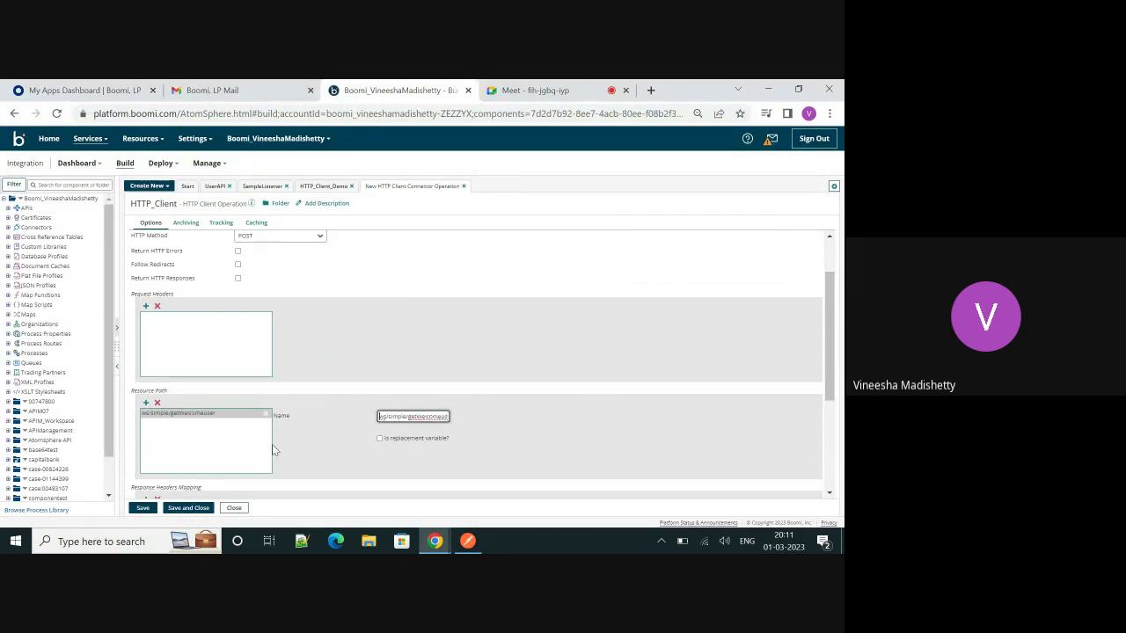
- Enable Return HTTP Responses for the operation, then save and close it
{"action": "scroll", "coordinate": [271, 445], "scroll_direction": "down", "scroll_amount": 1}
{"action": "scroll", "coordinate": [244, 327], "scroll_direction": "up", "scroll_amount": 2}
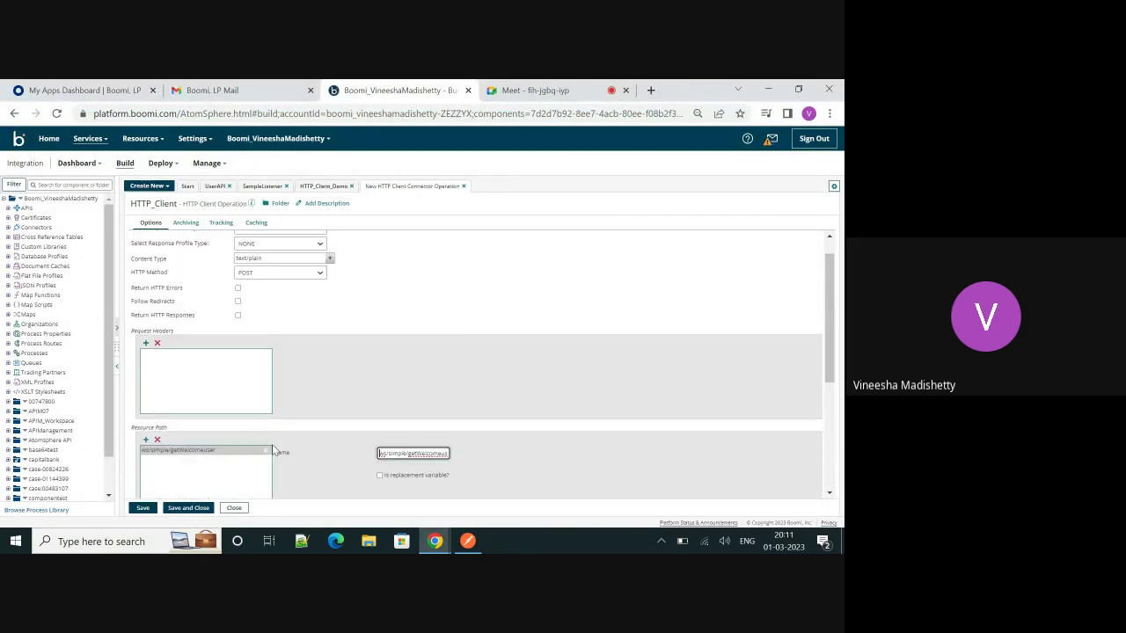
{"action": "left_click", "coordinate": [238, 315]}
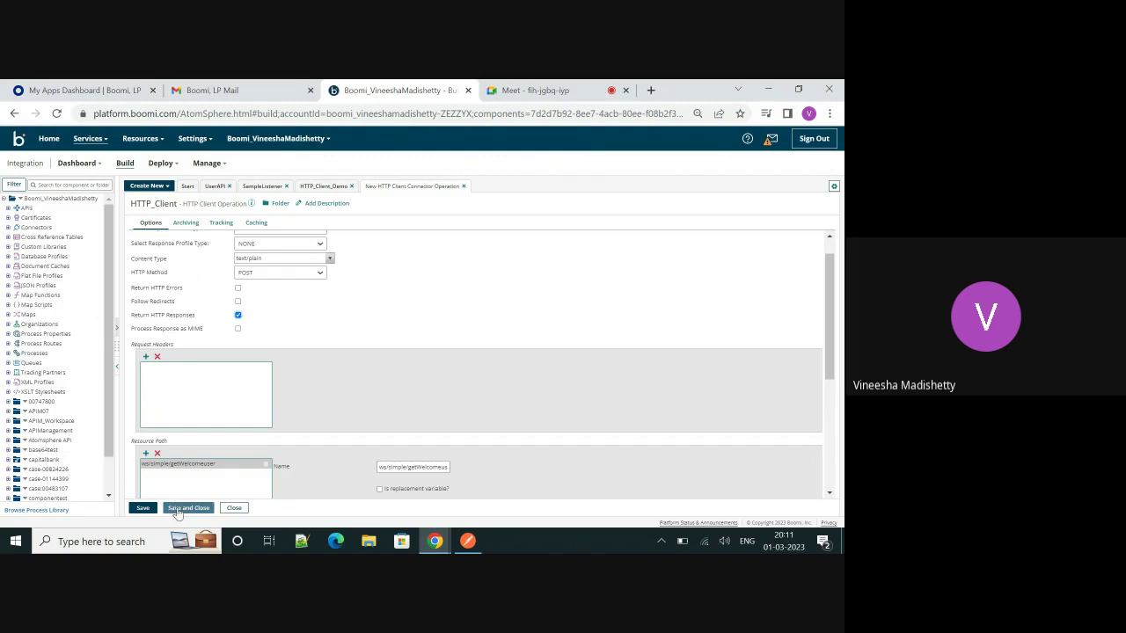
{"action": "left_click", "coordinate": [191, 511]}
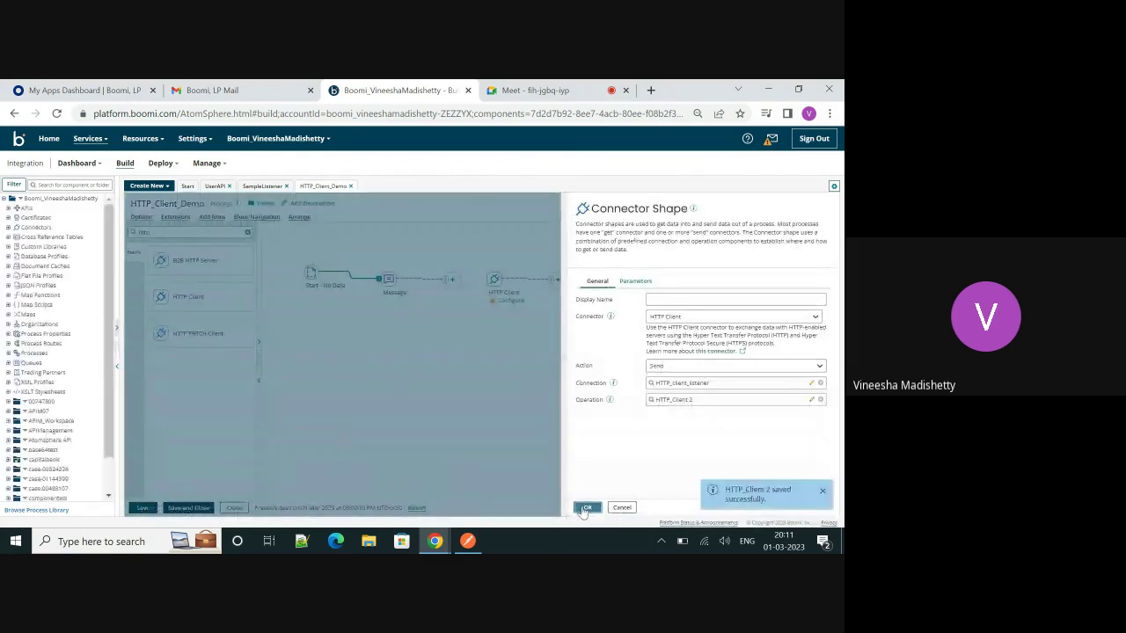
- Apply the HTTP Client connector's settings and connect the Message shape to the connector
{"action": "left_click", "coordinate": [586, 508]}
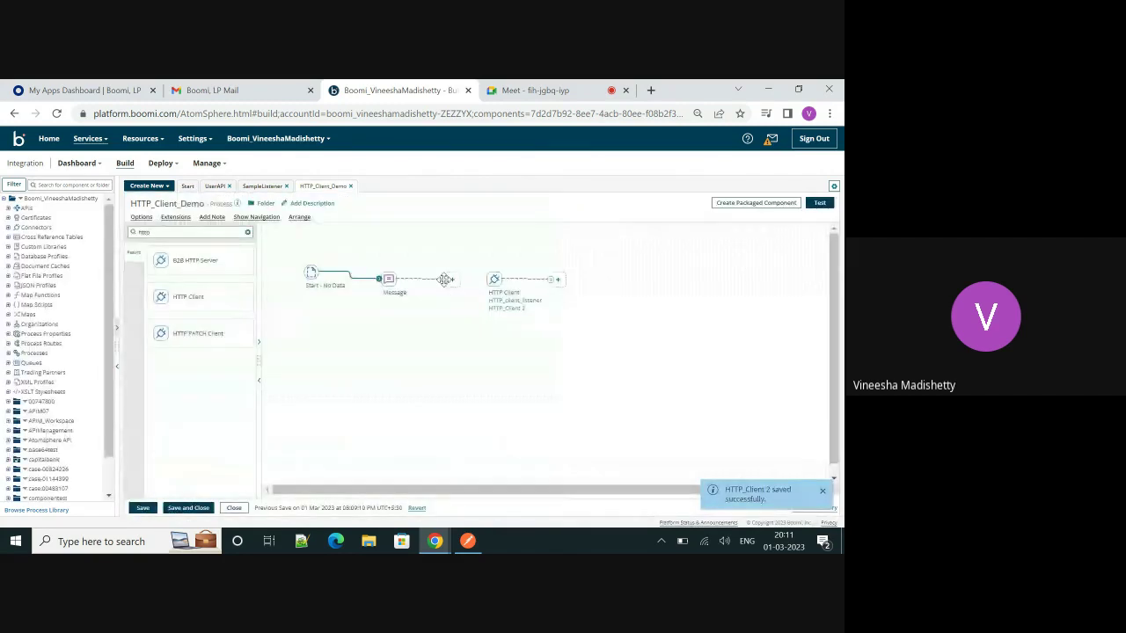
{"action": "left_click_drag", "start_coordinate": [444, 279], "coordinate": [494, 281]}
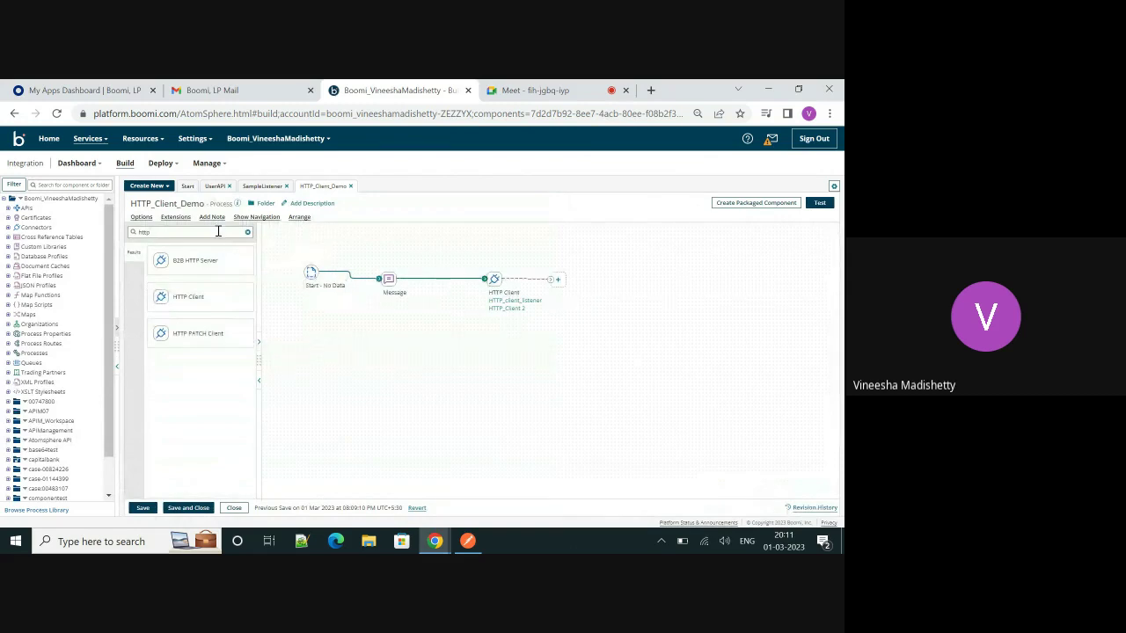
- Search the shapes for stop, connect a Stop shape after the HTTP Client connector, and save the process
{"action": "left_click", "coordinate": [218, 232]}
{"action": "key", "text": "BackSpace"}
{"action": "key", "text": "BackSpace"}
{"action": "key", "text": "BackSpace"}
{"action": "key", "text": "BackSpace"}
{"action": "type", "text": "stop"}
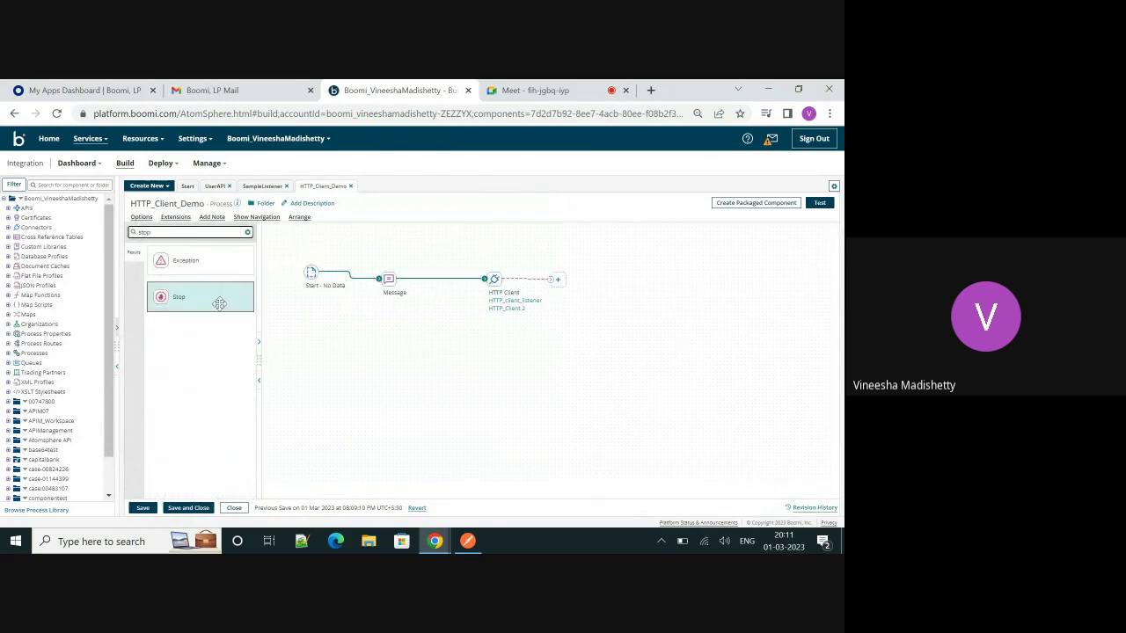
{"action": "left_click_drag", "start_coordinate": [178, 296], "coordinate": [635, 294]}
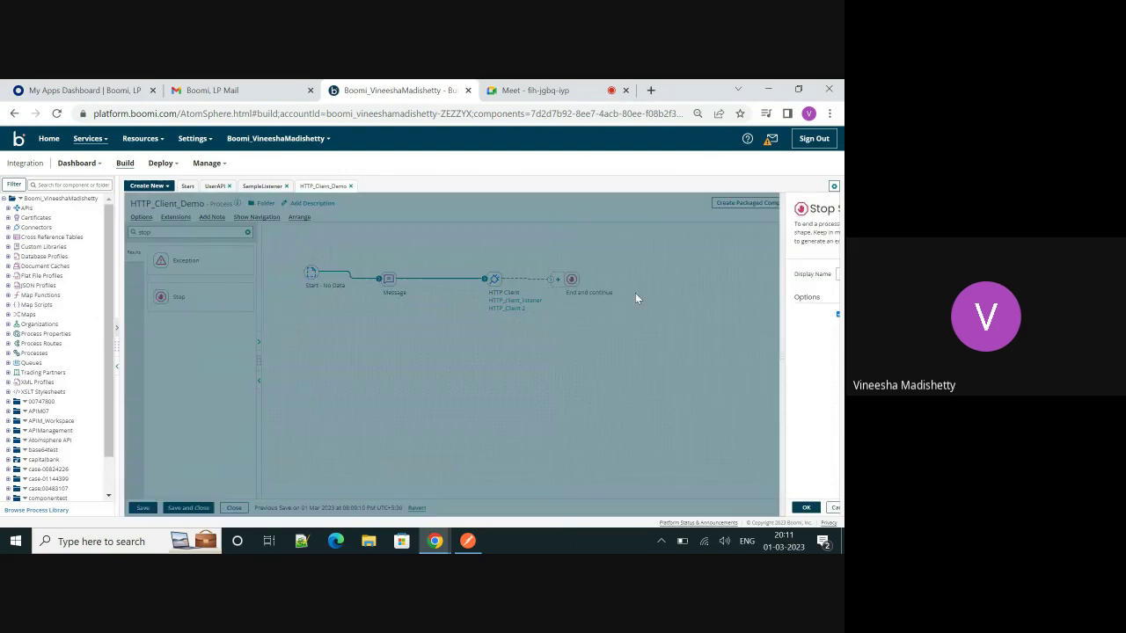
{"action": "left_click", "coordinate": [609, 507]}
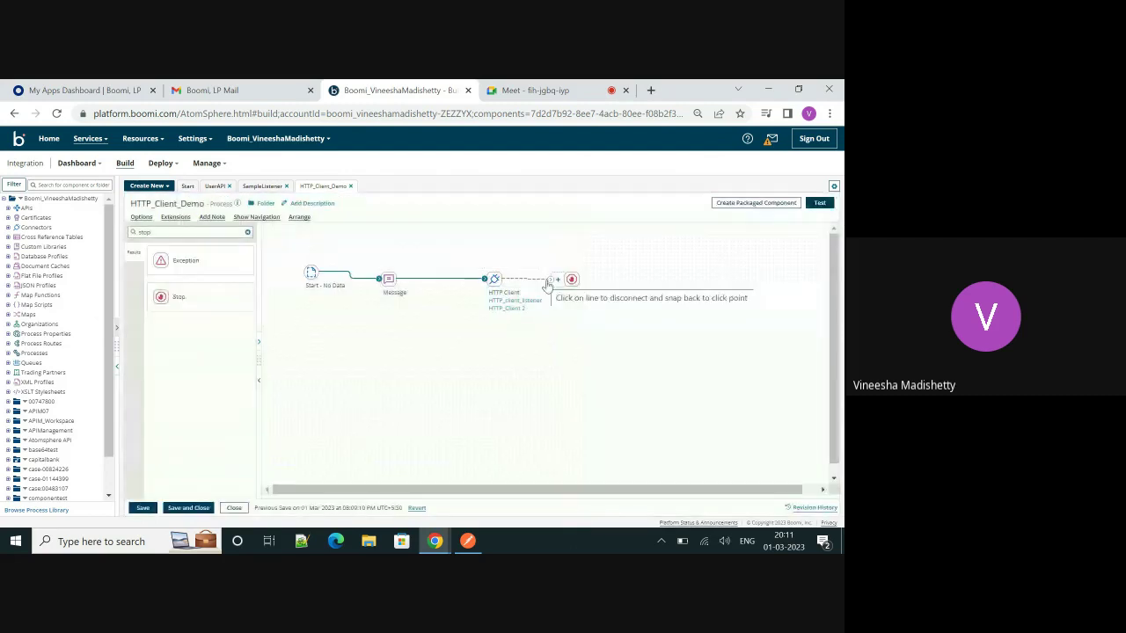
{"action": "left_click_drag", "start_coordinate": [554, 279], "coordinate": [570, 280]}
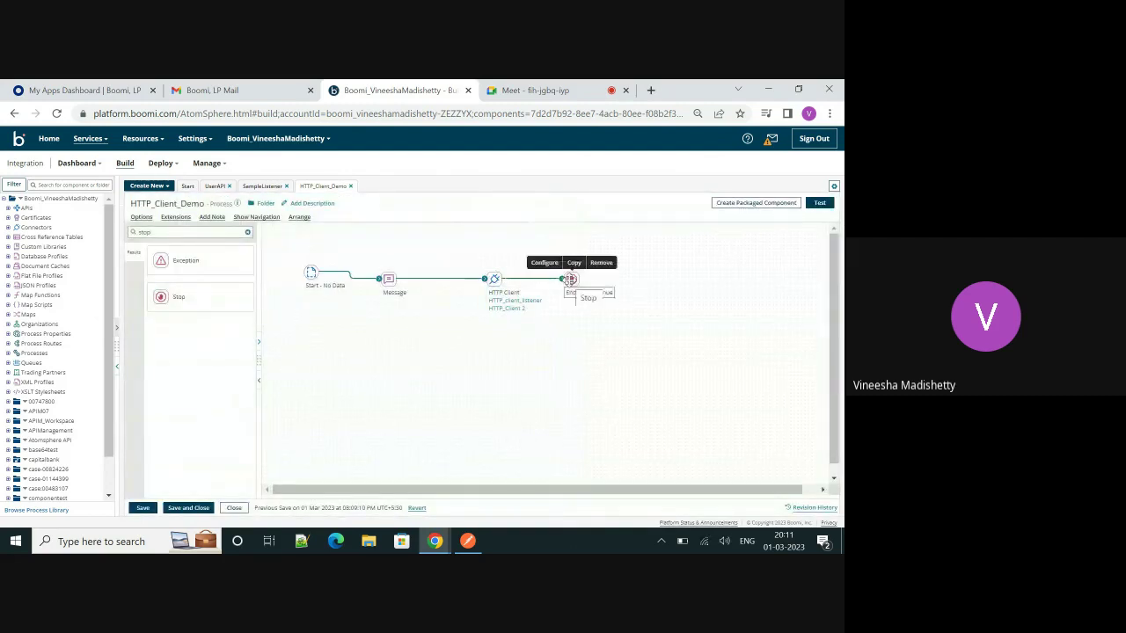
{"action": "left_click", "coordinate": [139, 508]}
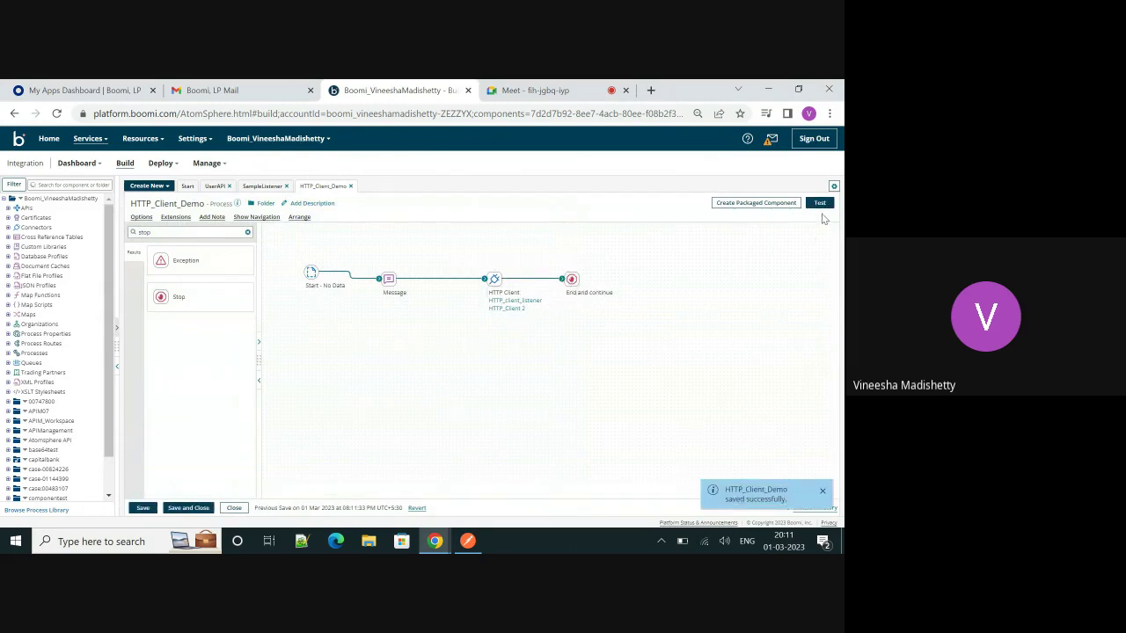
- Run a test of the HTTP_Client_Demo process on the TestAtomCloud atom
{"action": "left_click", "coordinate": [819, 203]}
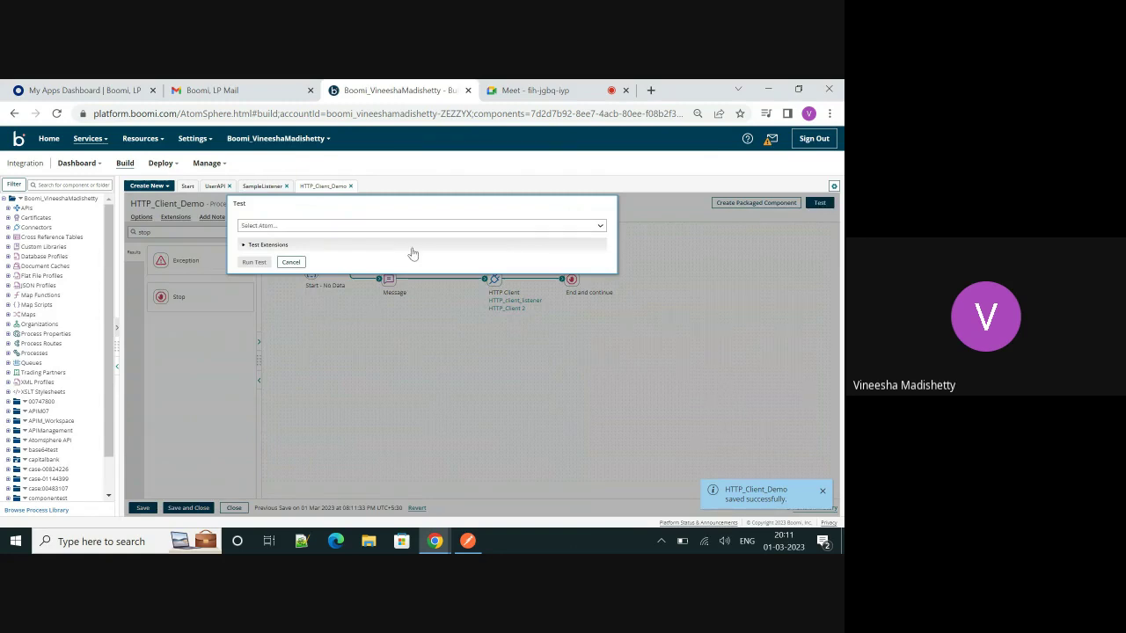
{"action": "left_click", "coordinate": [283, 226]}
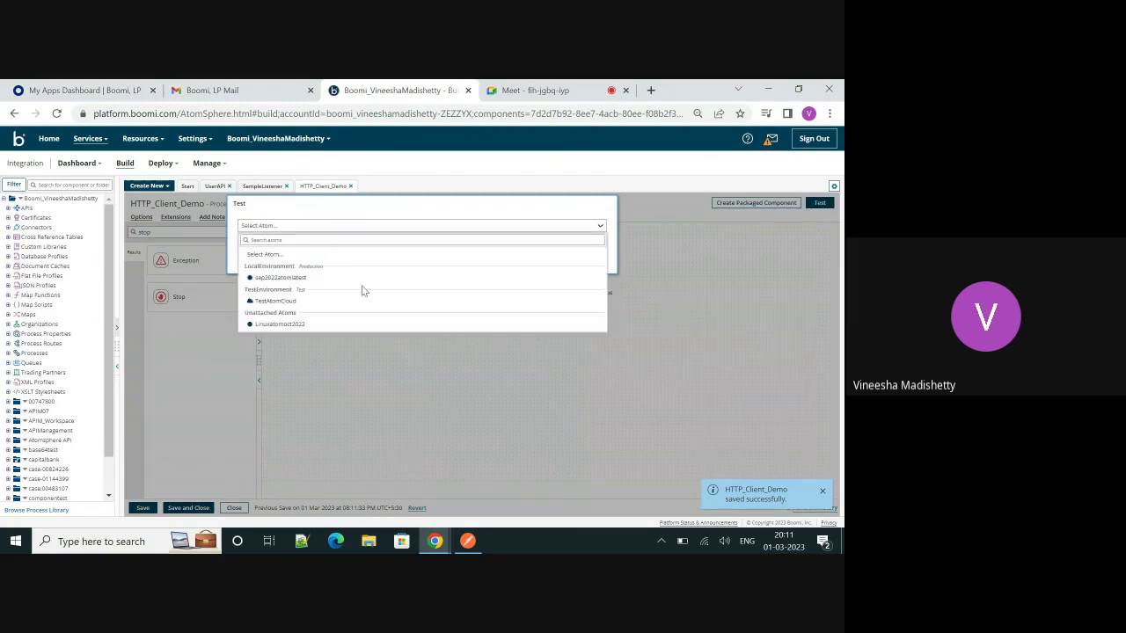
{"action": "left_click", "coordinate": [304, 302]}
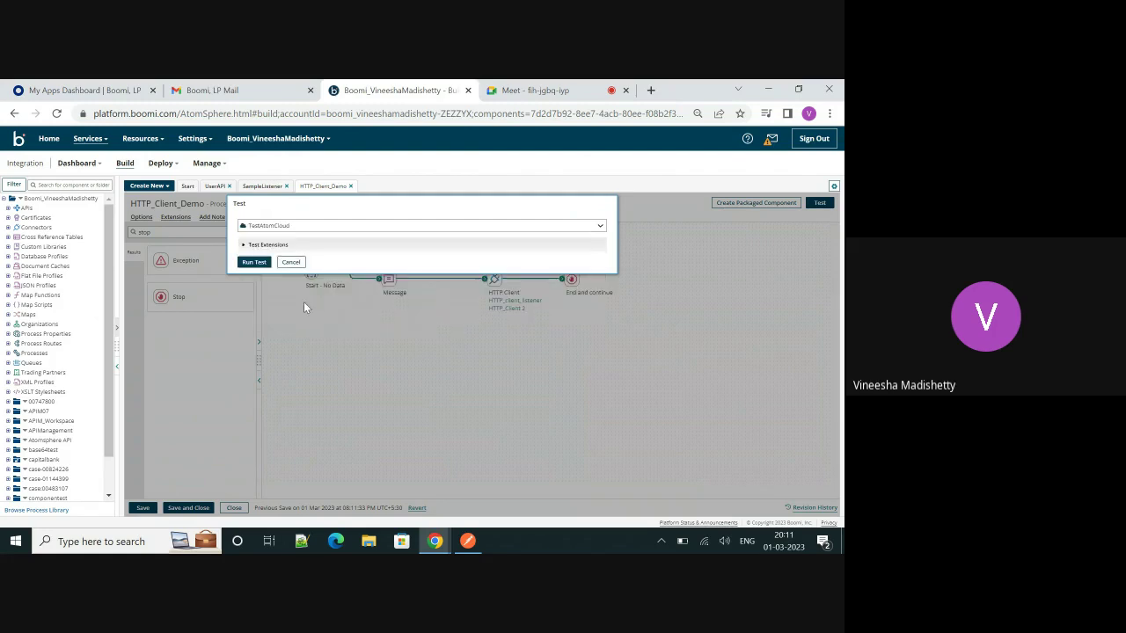
{"action": "left_click", "coordinate": [254, 263]}
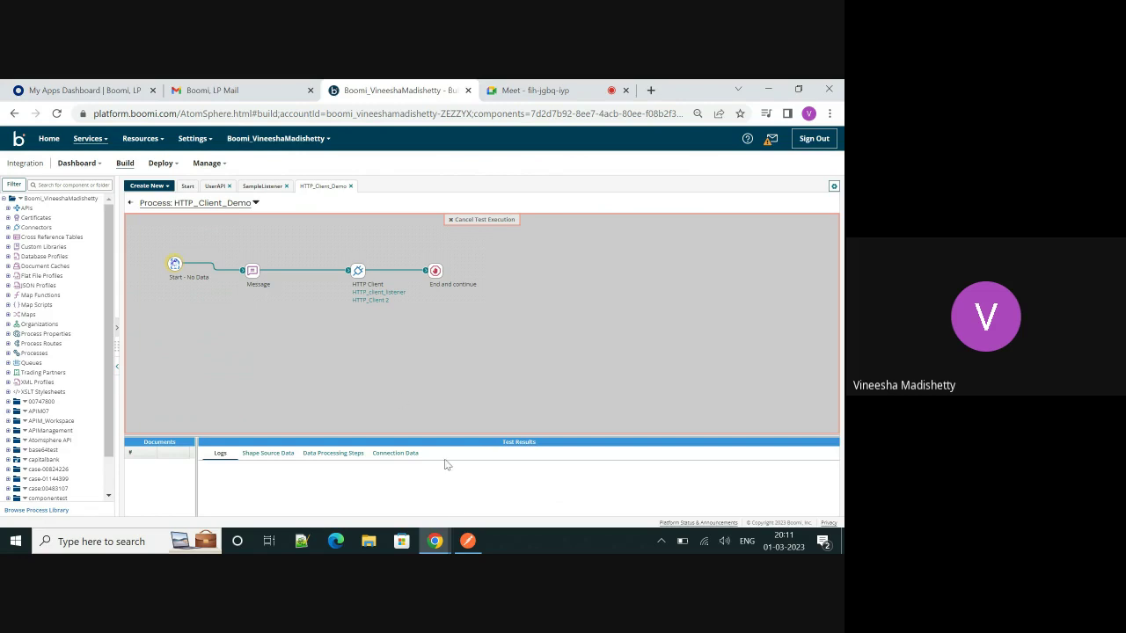
{"action": "mouse_move", "coordinate": [468, 536]}
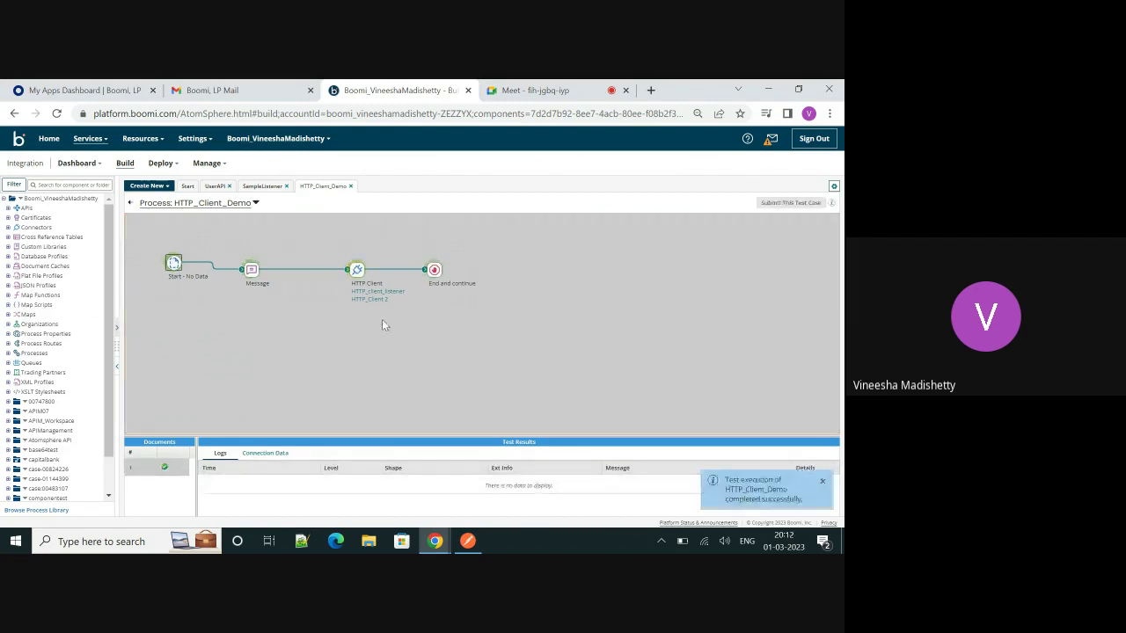
- View the source document that reached the Stop shape in the test results and read its response text
{"action": "left_click", "coordinate": [435, 270]}
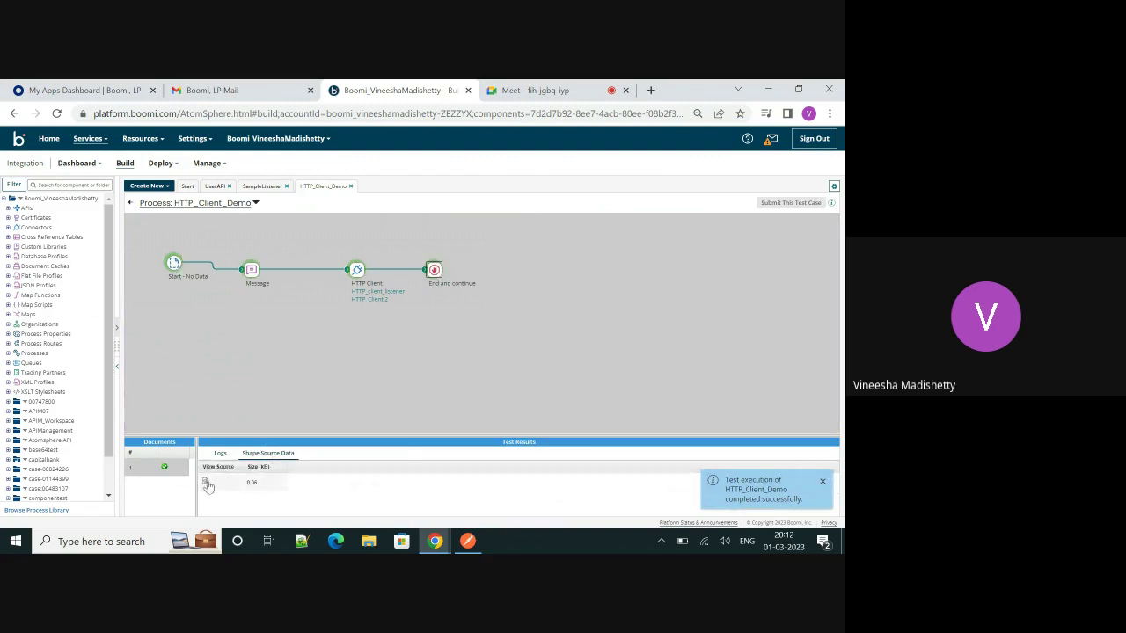
{"action": "left_click", "coordinate": [206, 483]}
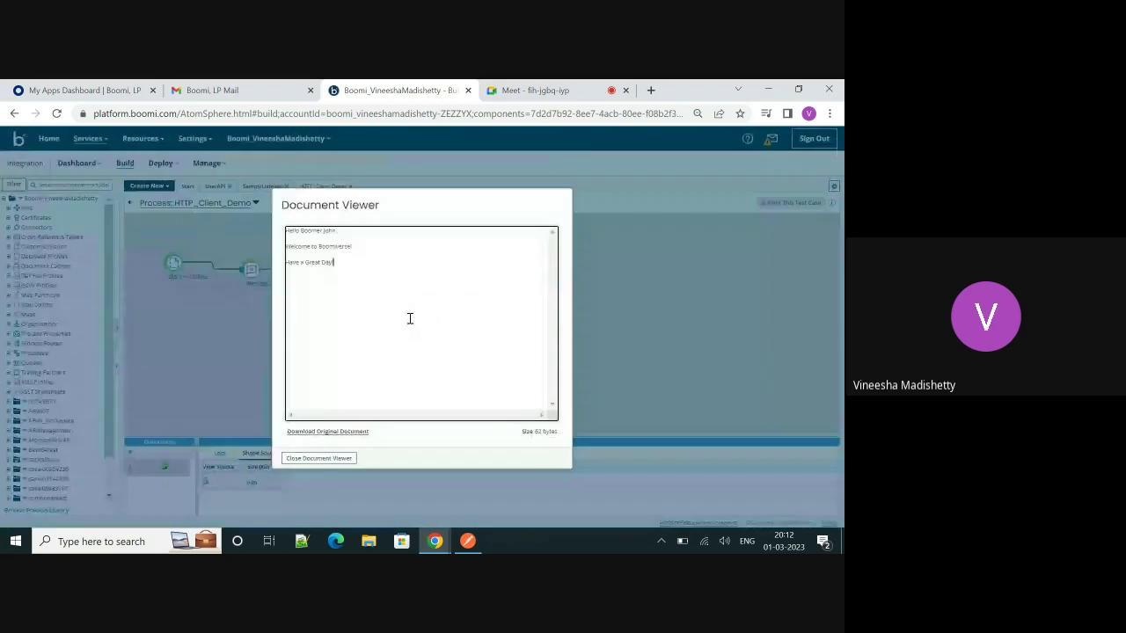
{"action": "key", "text": "ctrl+plus"}
{"action": "key", "text": "ctrl+plus"}
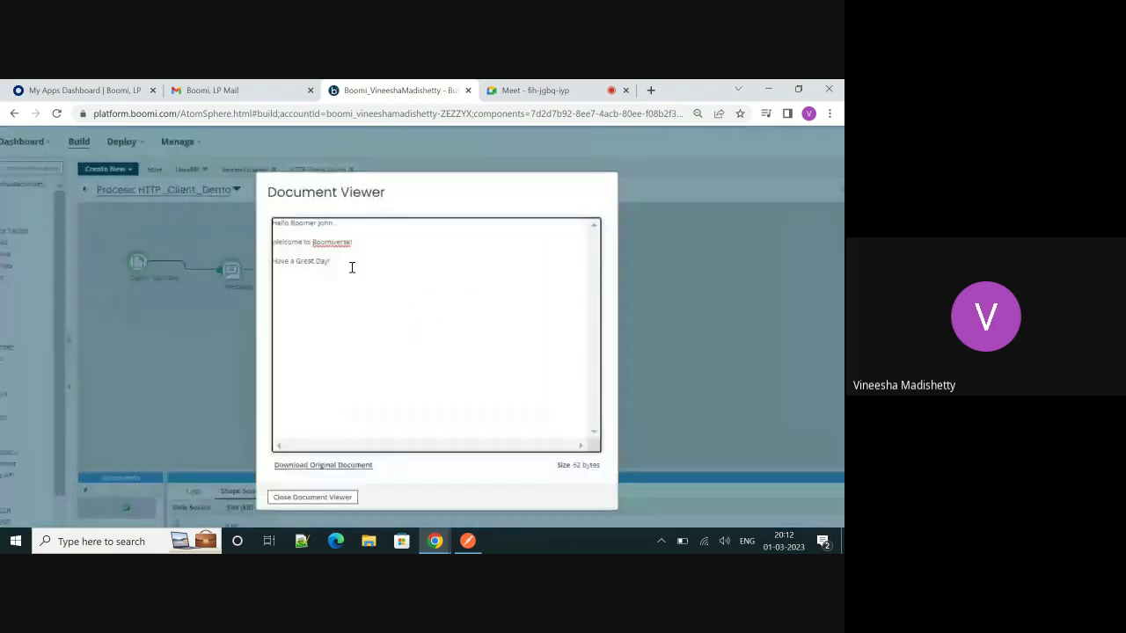
{"action": "key", "text": "ctrl+minus"}
{"action": "key", "text": "ctrl+minus"}
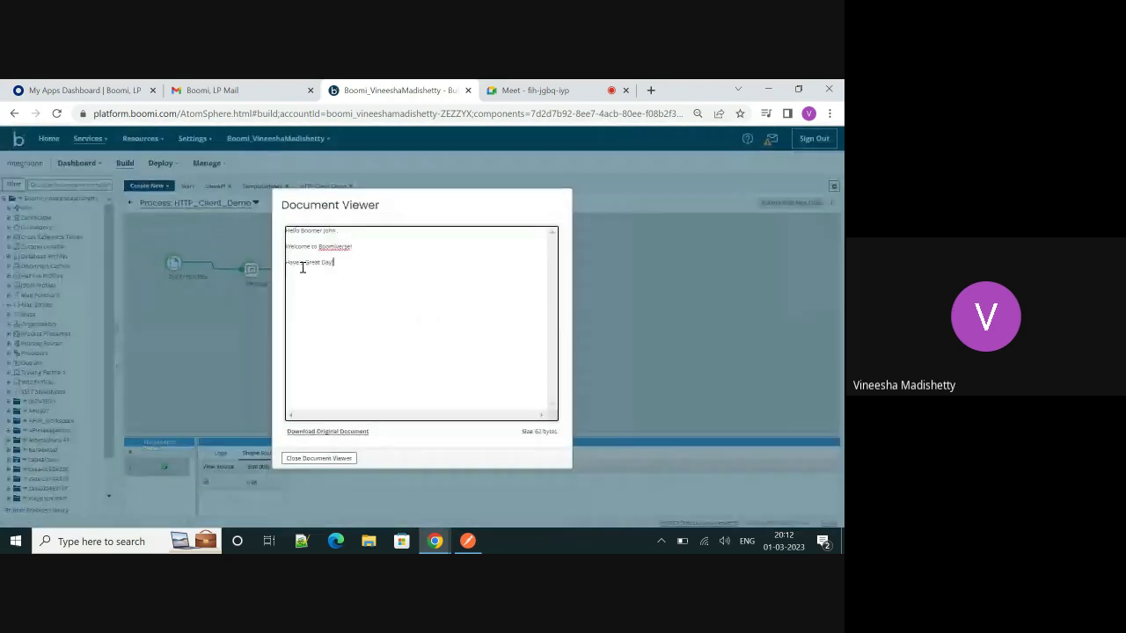
- Duplicate the Boomi browser tab and switch to the copy, keeping the test results open in the original
{"action": "right_click", "coordinate": [419, 93]}
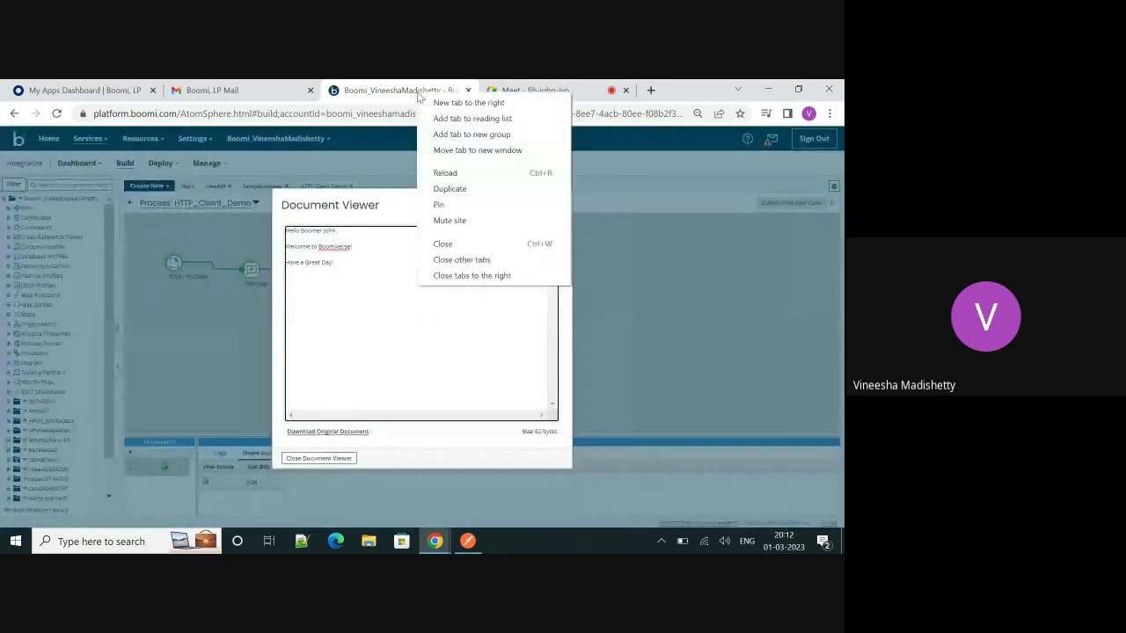
{"action": "left_click", "coordinate": [449, 188]}
{"action": "left_click", "coordinate": [326, 99]}
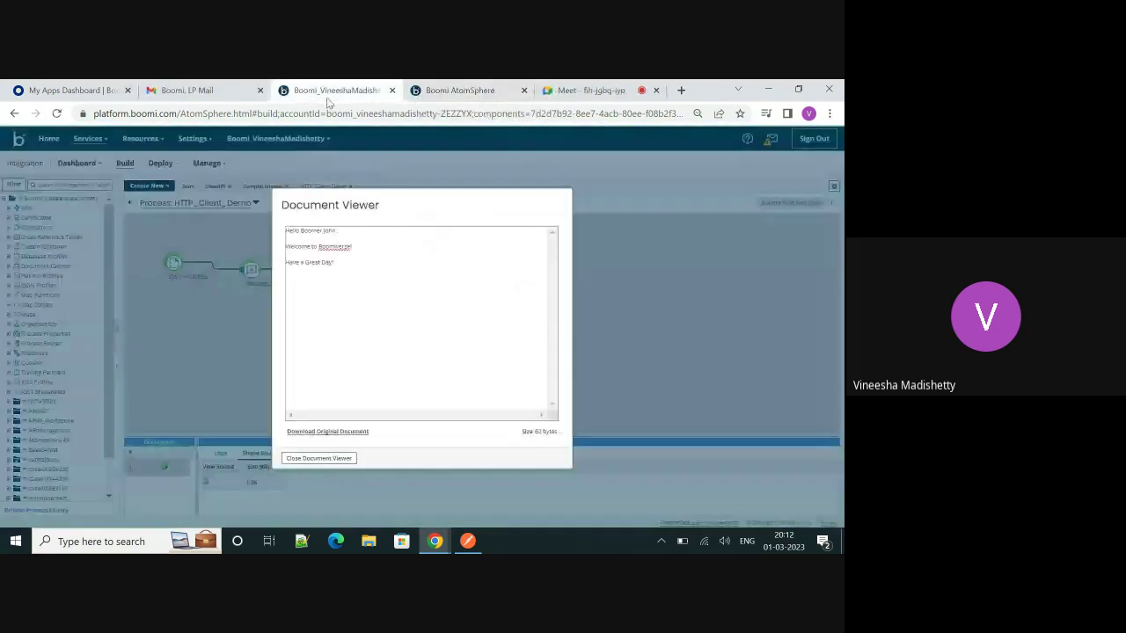
{"action": "left_click", "coordinate": [473, 93]}
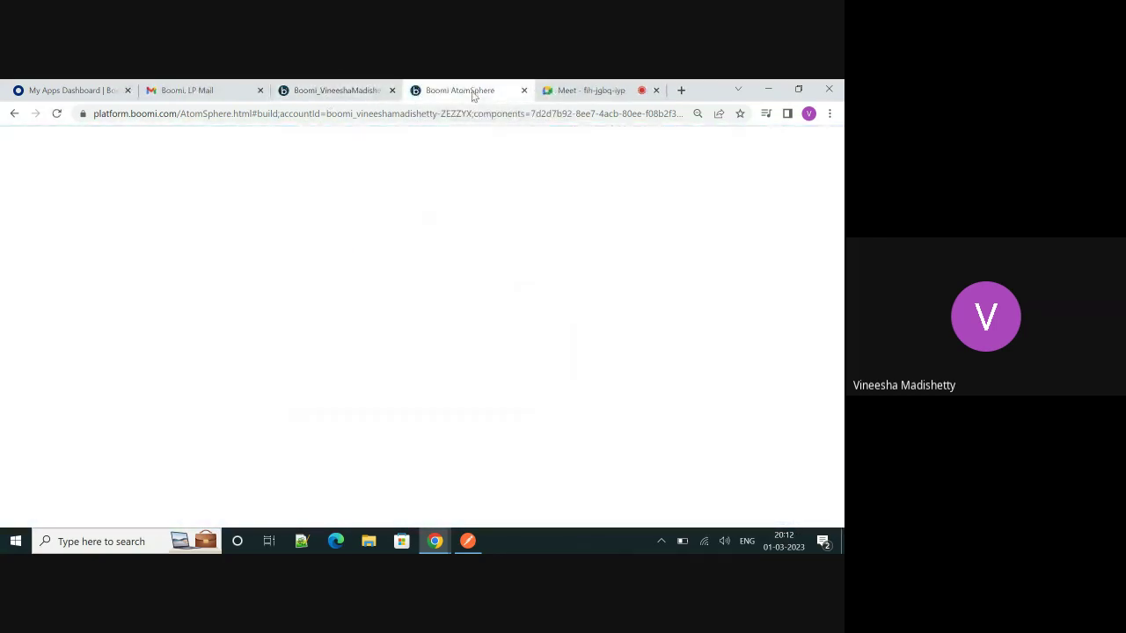
{"action": "left_click", "coordinate": [336, 89]}
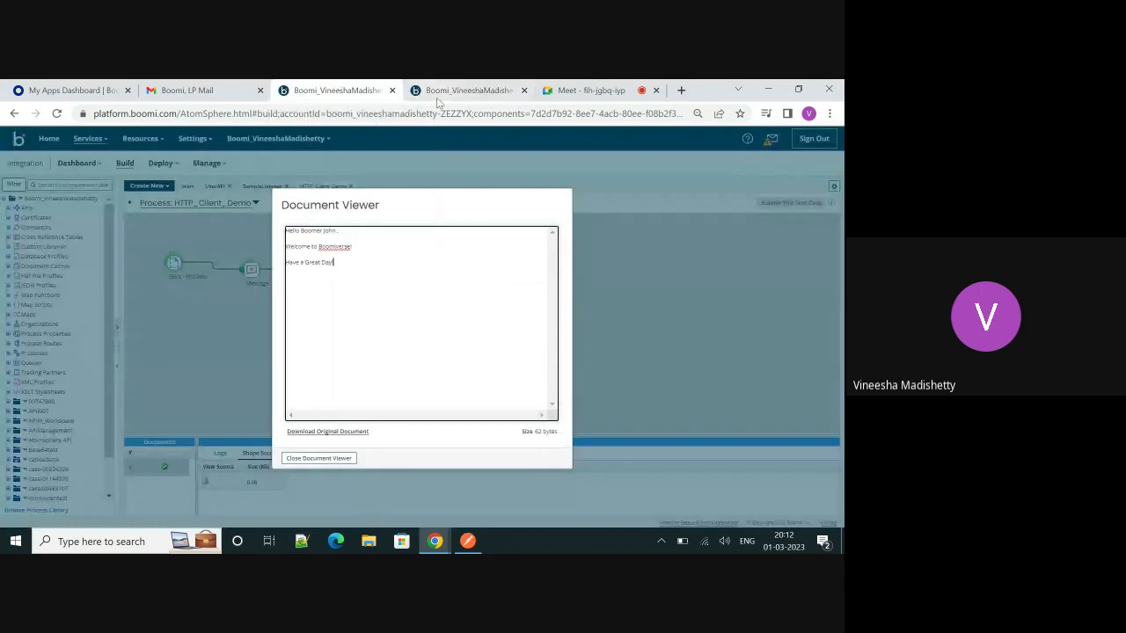
{"action": "left_click", "coordinate": [440, 91]}
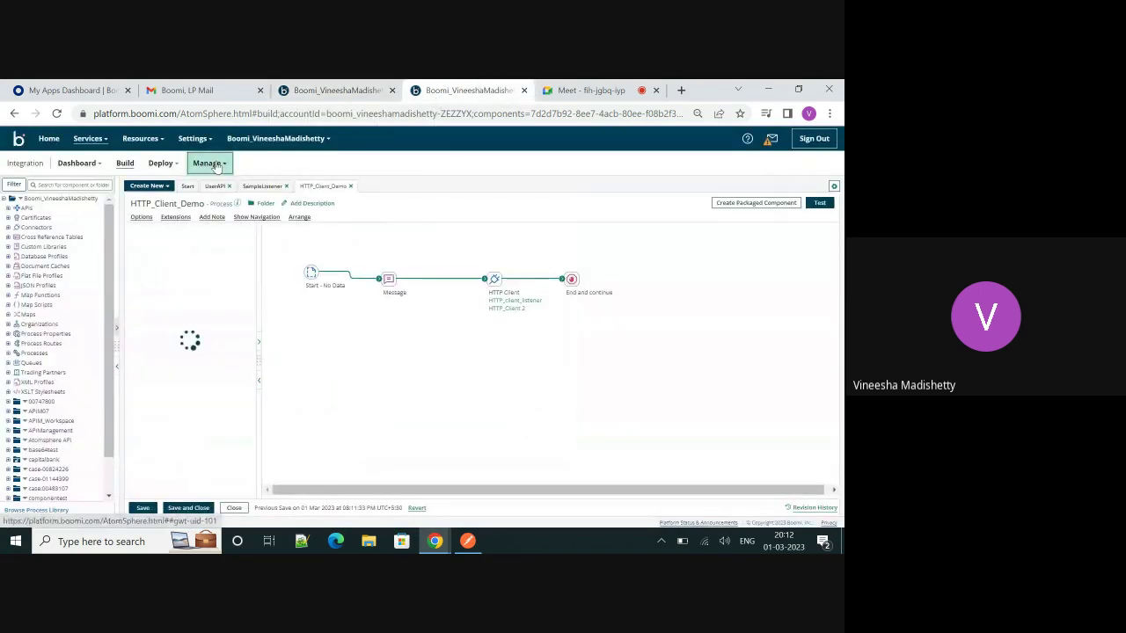
- Go to the process executions report and open the details of the most recent UserAPI execution
{"action": "left_click", "coordinate": [209, 163]}
{"action": "left_click", "coordinate": [250, 184]}
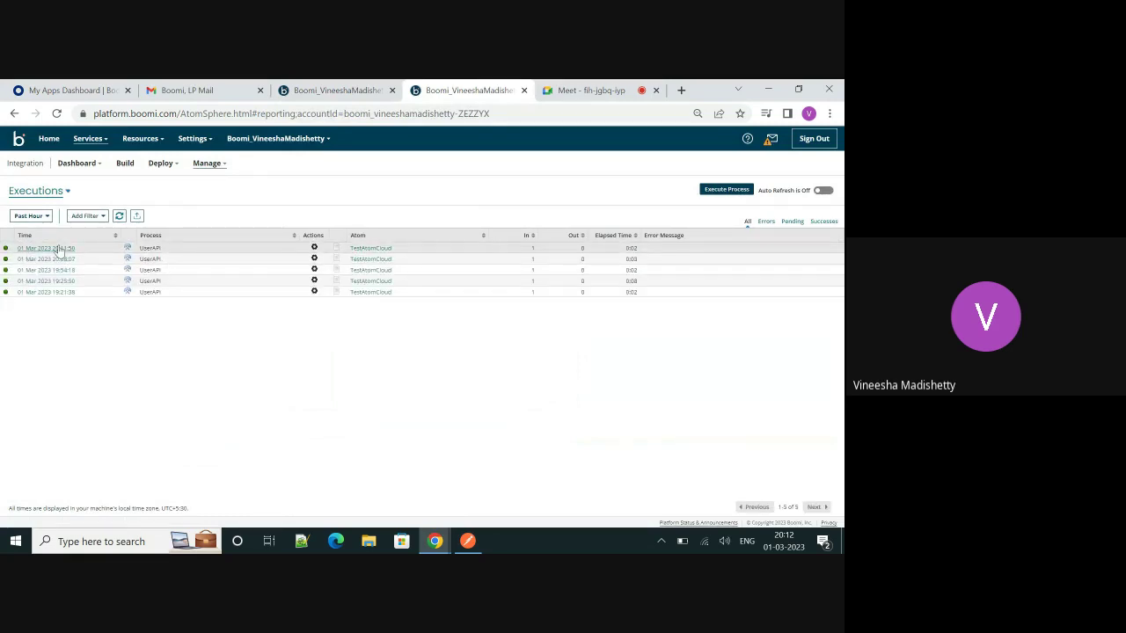
{"action": "left_click", "coordinate": [60, 250]}
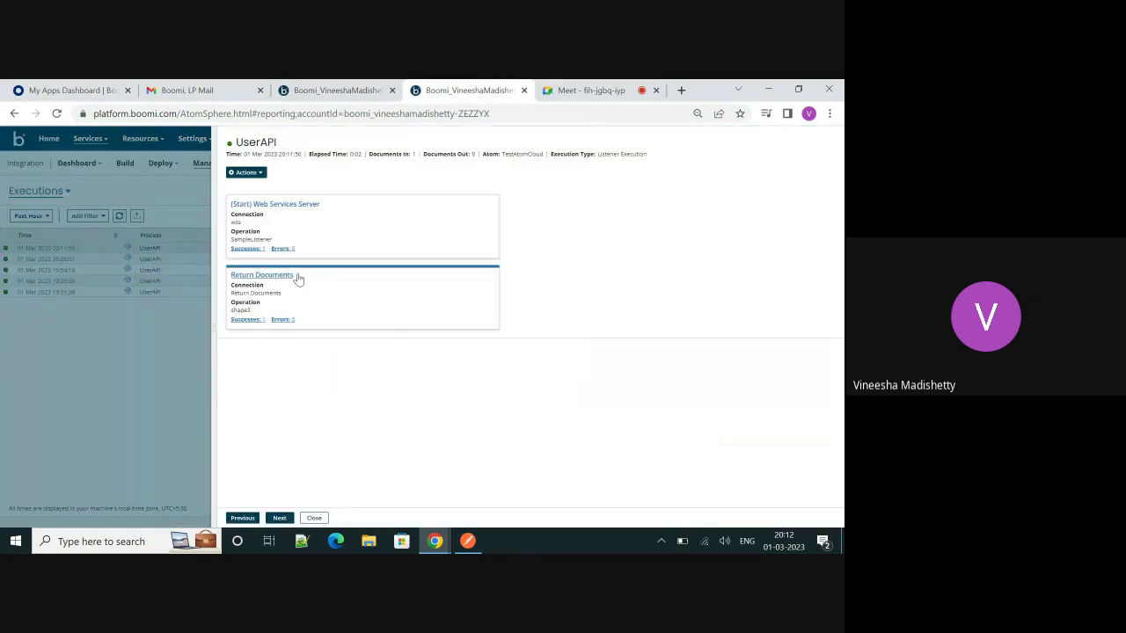
- View the successful document of the Return Documents shape in the UserAPI execution and read its response text
{"action": "left_click", "coordinate": [244, 320]}
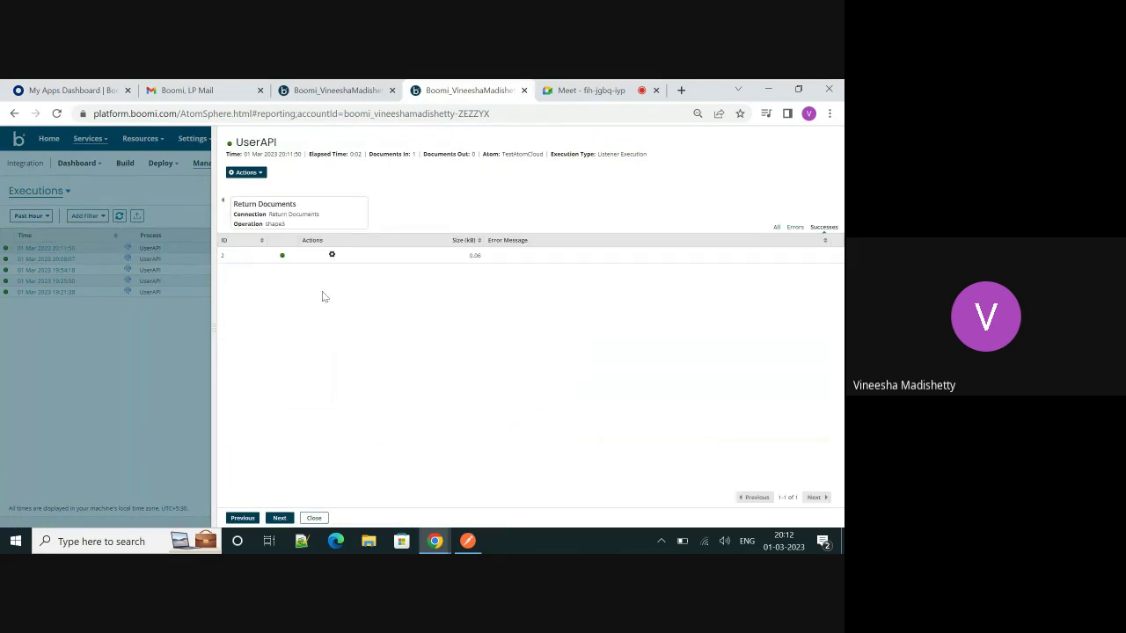
{"action": "left_click", "coordinate": [332, 254]}
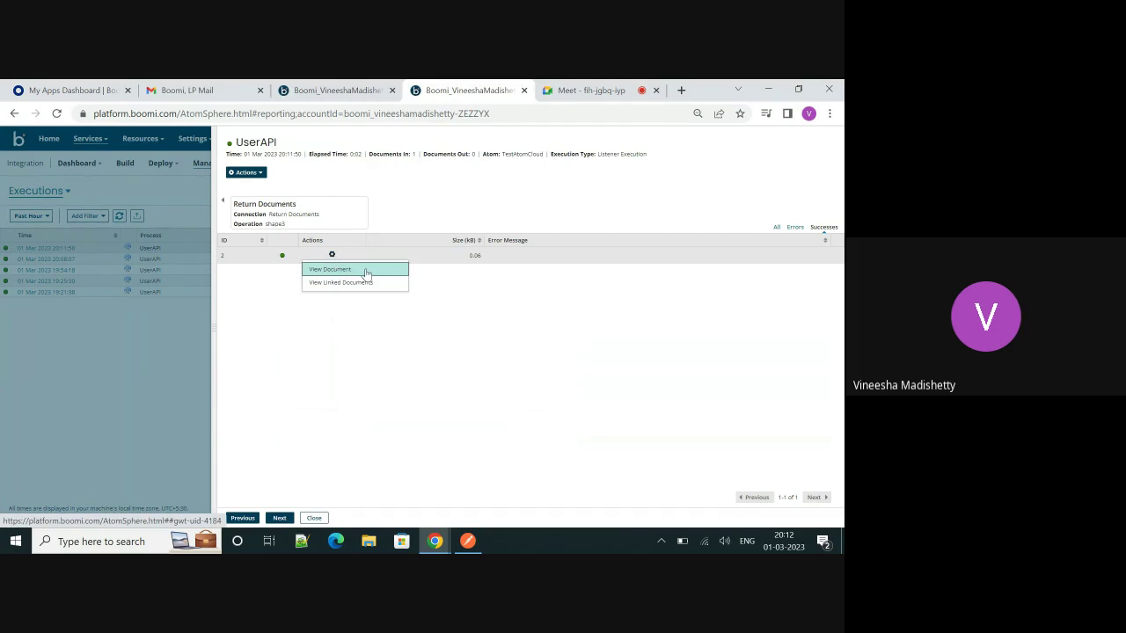
{"action": "left_click", "coordinate": [367, 274]}
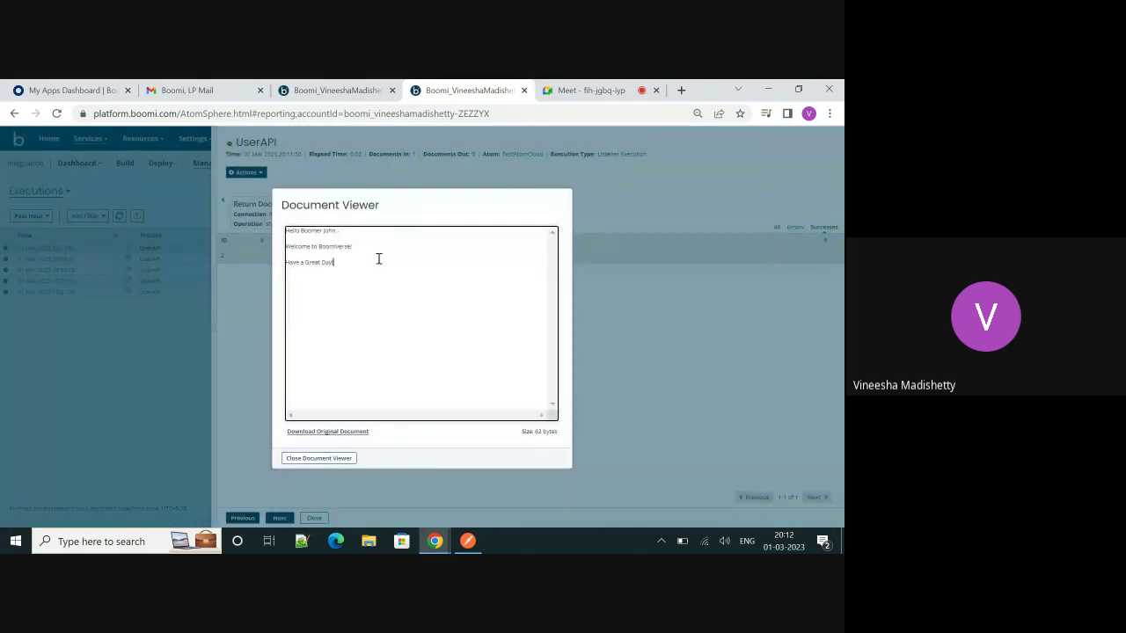
{"action": "scroll", "coordinate": [335, 284], "scroll_direction": "up", "scroll_amount": 2}
{"action": "scroll", "coordinate": [335, 284], "scroll_direction": "down", "scroll_amount": 2}
- Compare it with the response document still open in the original HTTP_Client_Demo tab, and close the document viewer there
{"action": "left_click", "coordinate": [322, 91]}
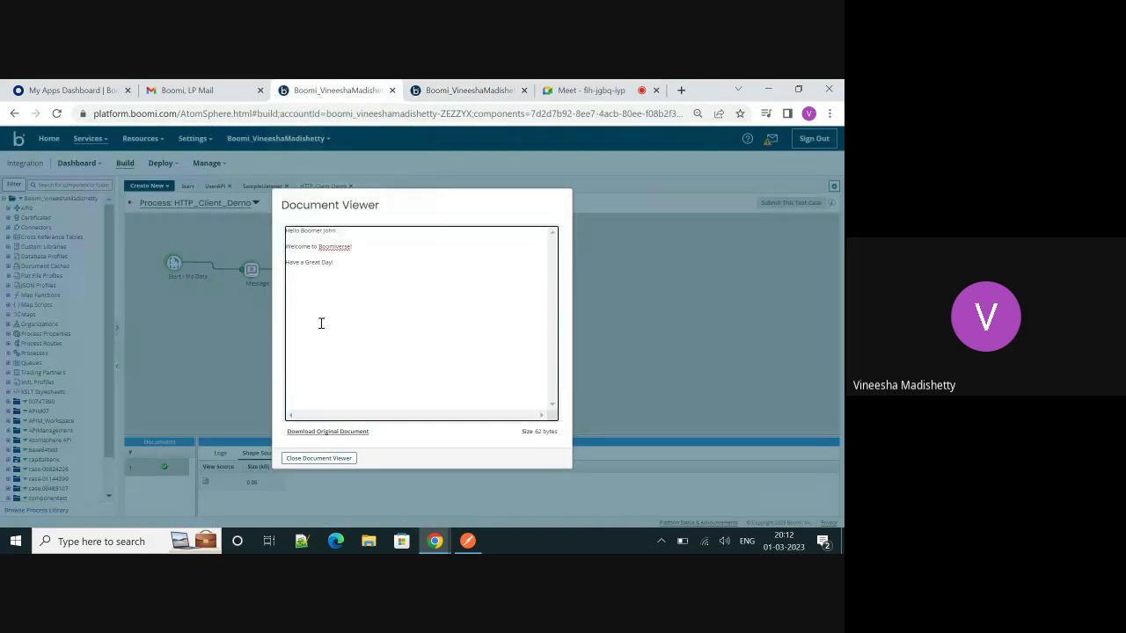
{"action": "left_click", "coordinate": [318, 457]}
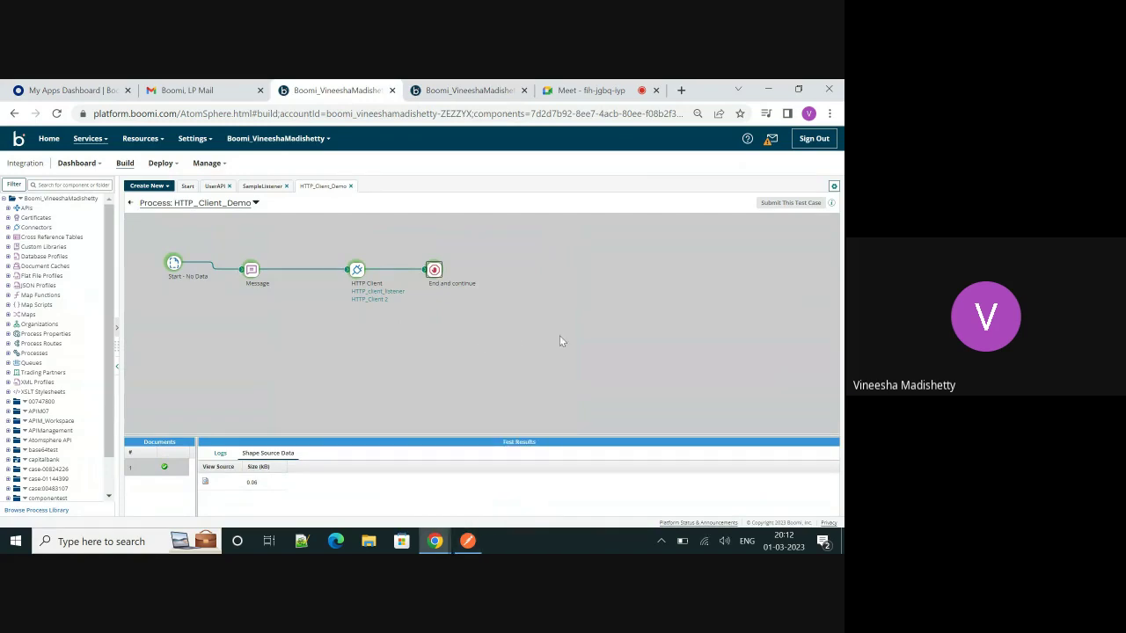
{"action": "left_click", "coordinate": [572, 95]}
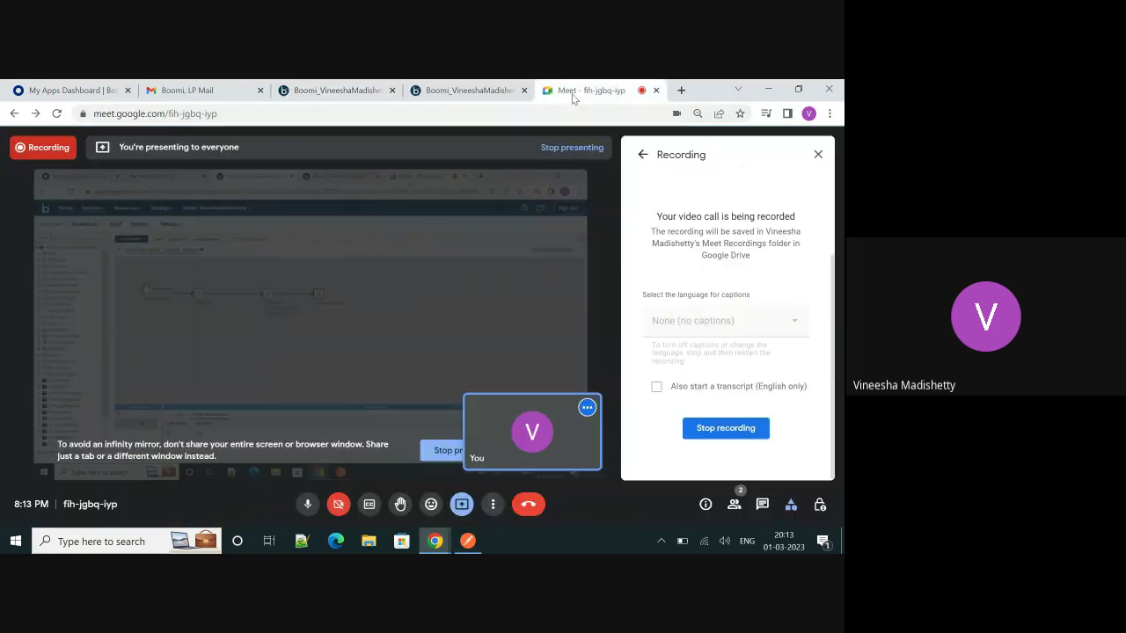
{"action": "left_click", "coordinate": [723, 429]}
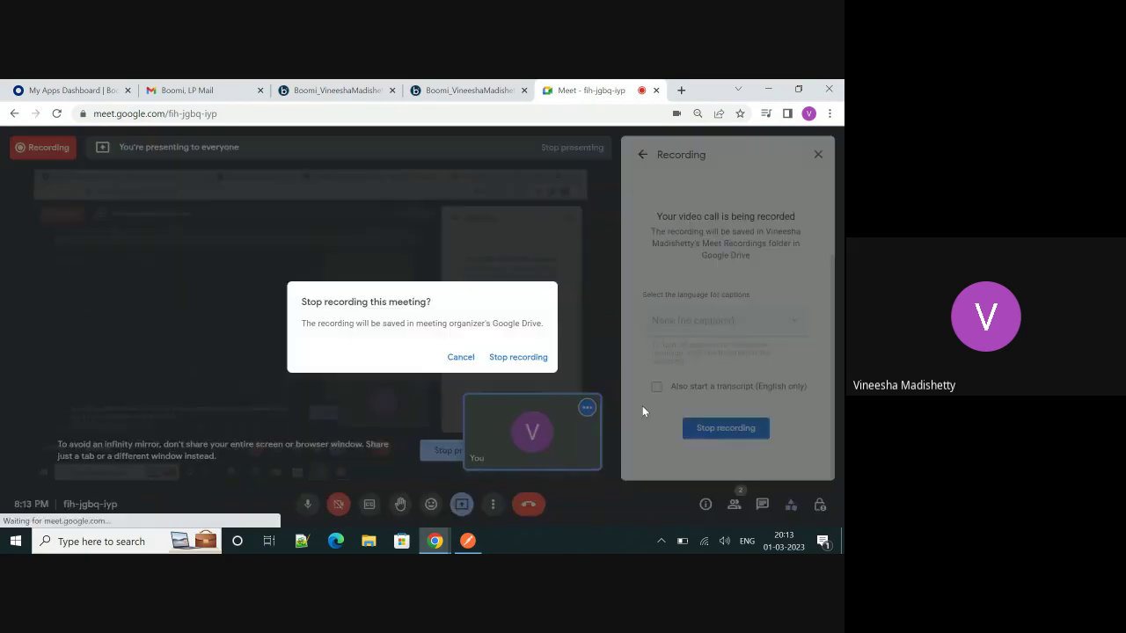